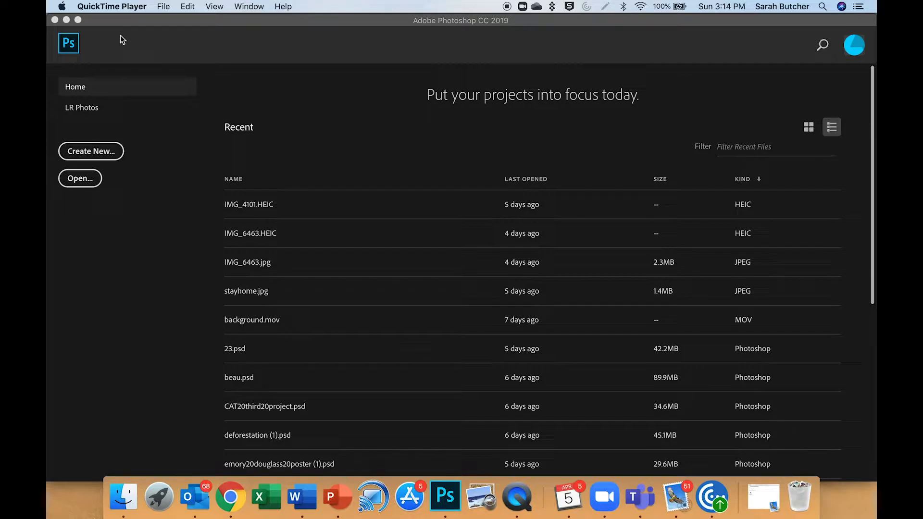
# Create a new landscape document, 11 x 8.5 inches at 300 pixels/inch, in RGB Color with a white background
pyautogui.click(99, 37)
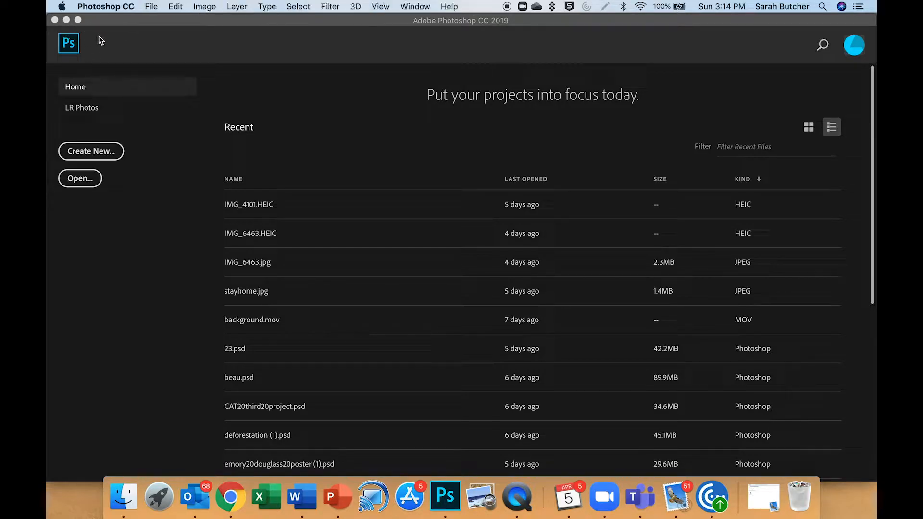
pyautogui.click(95, 153)
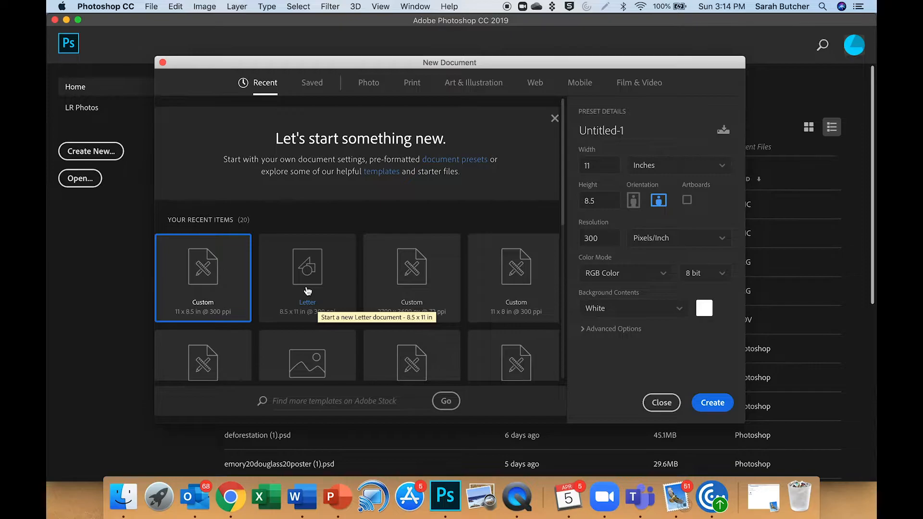
pyautogui.click(634, 205)
pyautogui.click(658, 203)
pyautogui.click(708, 405)
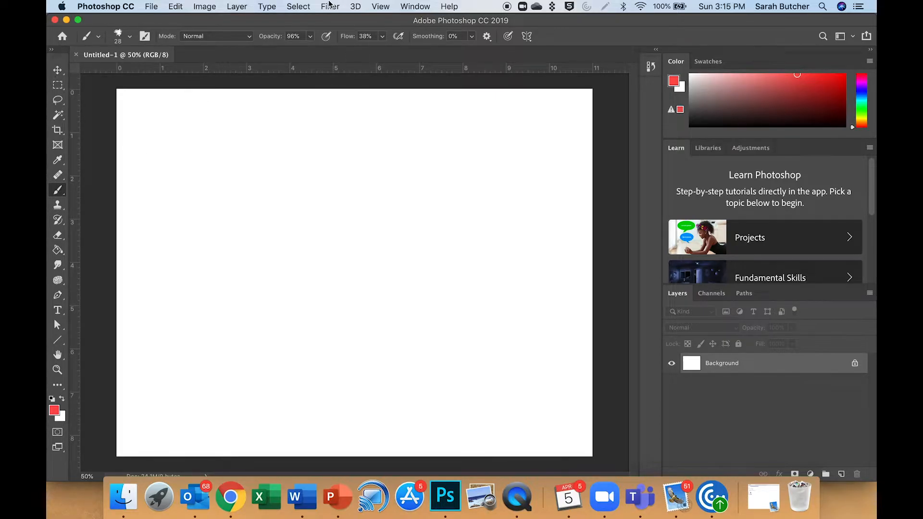
# Hide the rulers and show them again
pyautogui.click(381, 7)
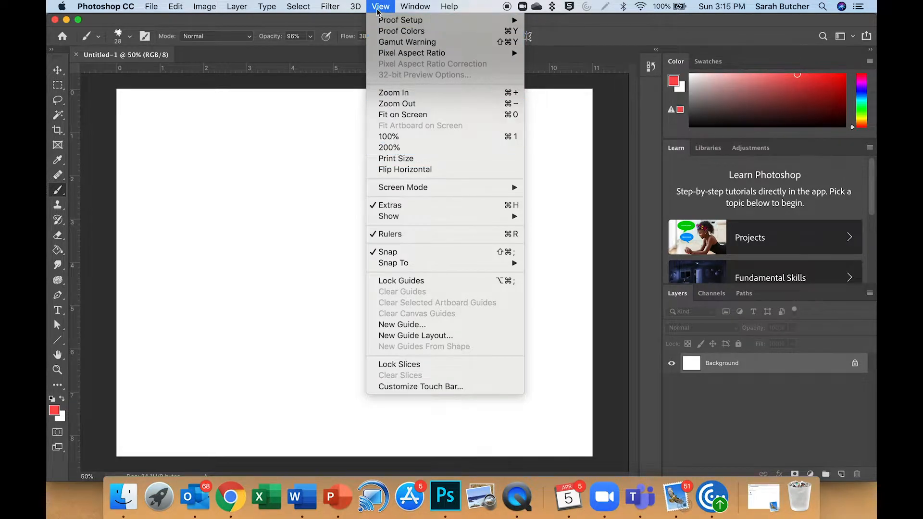
pyautogui.click(384, 234)
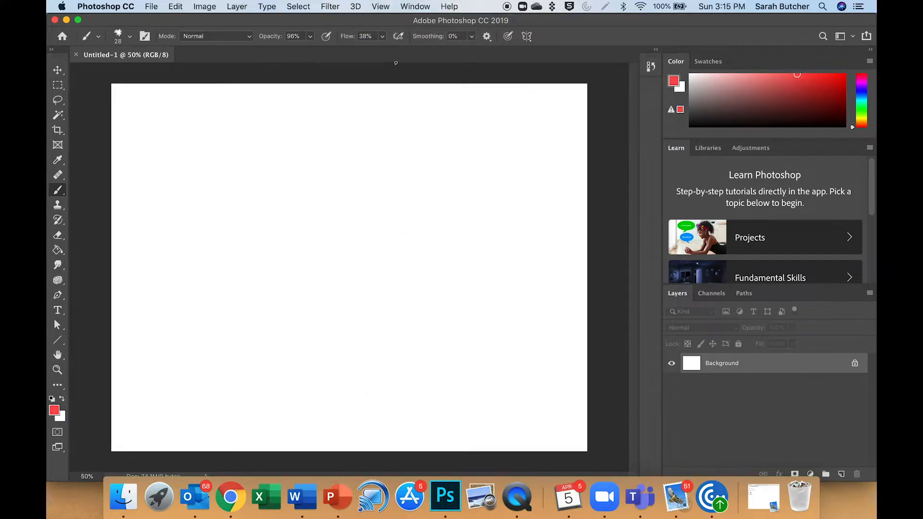
pyautogui.click(381, 7)
pyautogui.click(384, 234)
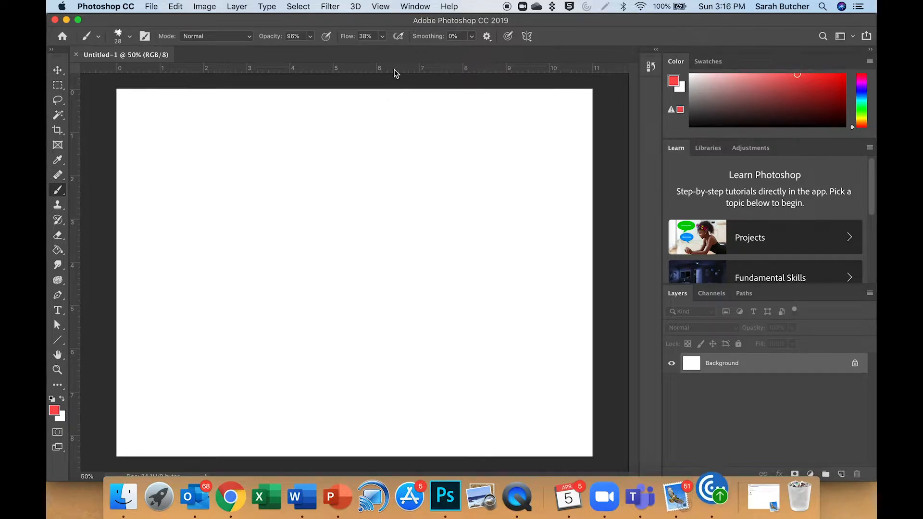
# Place horizontal guides at about 1 and 4 inches and vertical guides at about 1 and 8 inches
pyautogui.moveTo(395, 73); pyautogui.dragTo(396, 134)
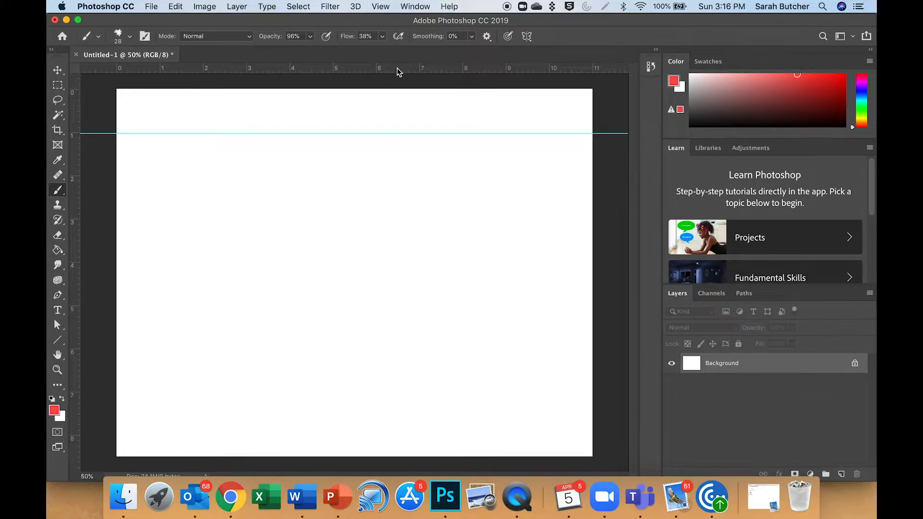
pyautogui.moveTo(397, 71)
pyautogui.mouseDown()
pyautogui.moveTo(394, 183)
pyautogui.moveTo(408, 274)
pyautogui.moveTo(407, 262)
pyautogui.mouseUp()
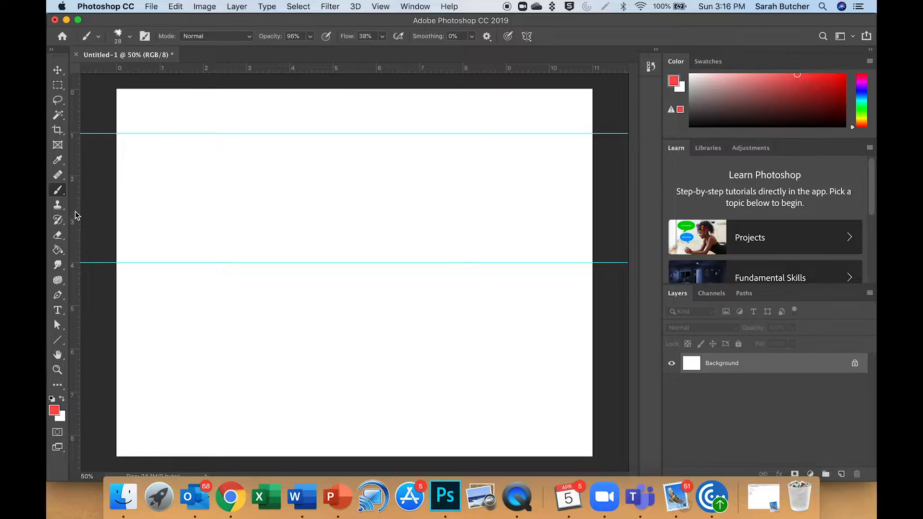
pyautogui.moveTo(75, 216)
pyautogui.mouseDown()
pyautogui.moveTo(183, 214)
pyautogui.moveTo(161, 215)
pyautogui.mouseUp()
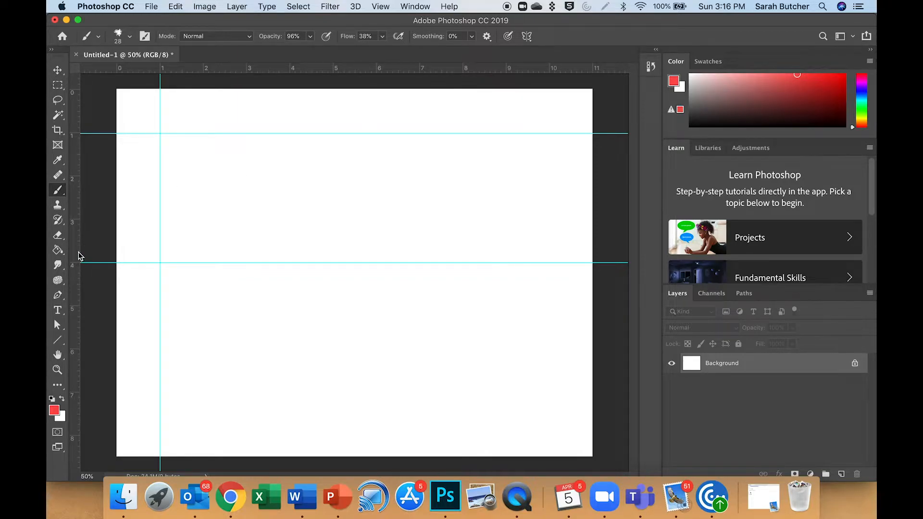
pyautogui.moveTo(80, 256); pyautogui.dragTo(464, 300)
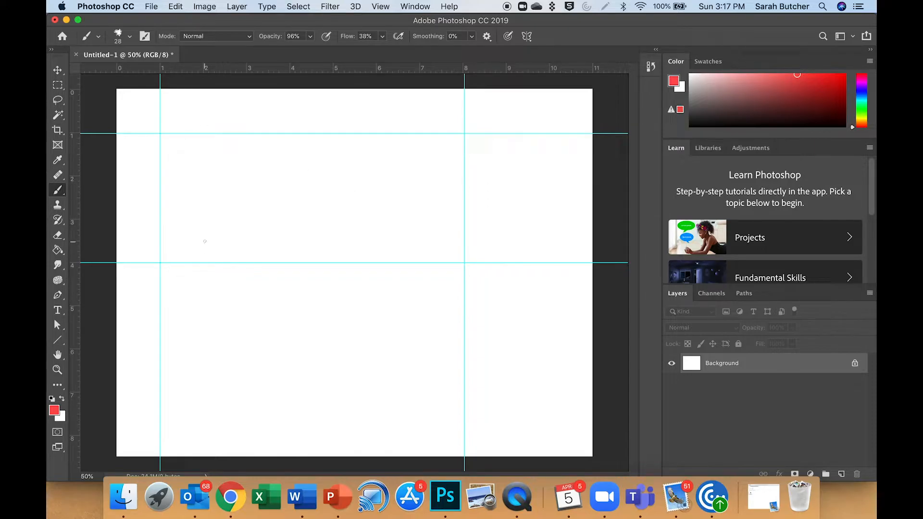
# Add a new layer above the background and name it "outline"
pyautogui.click(843, 475)
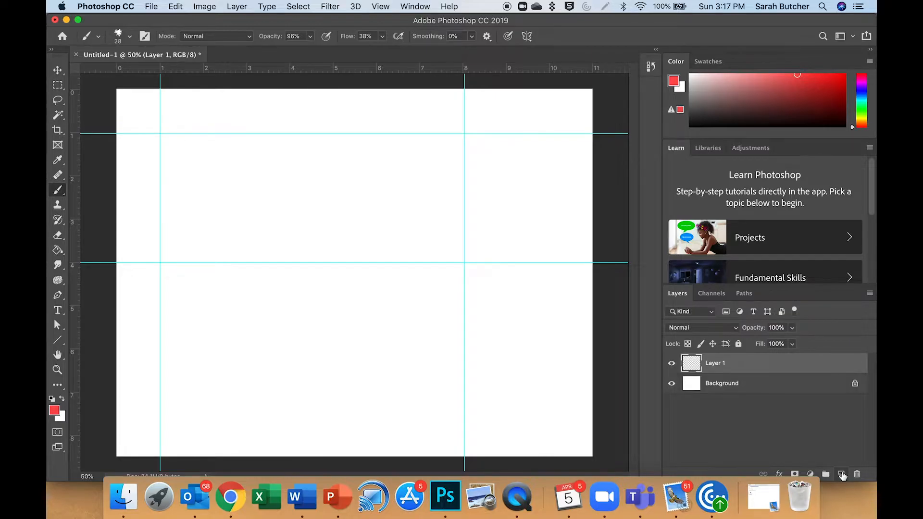
pyautogui.doubleClick(716, 364)
pyautogui.write('o')
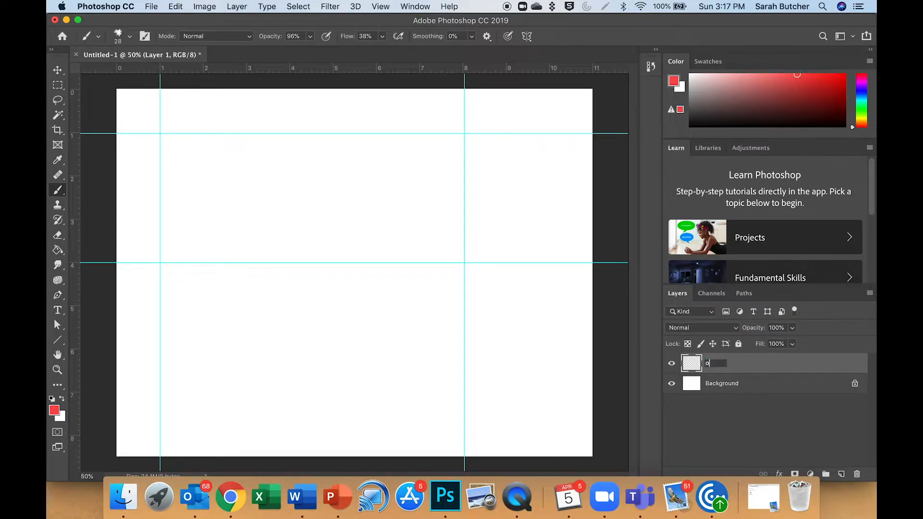
pyautogui.write('utline')
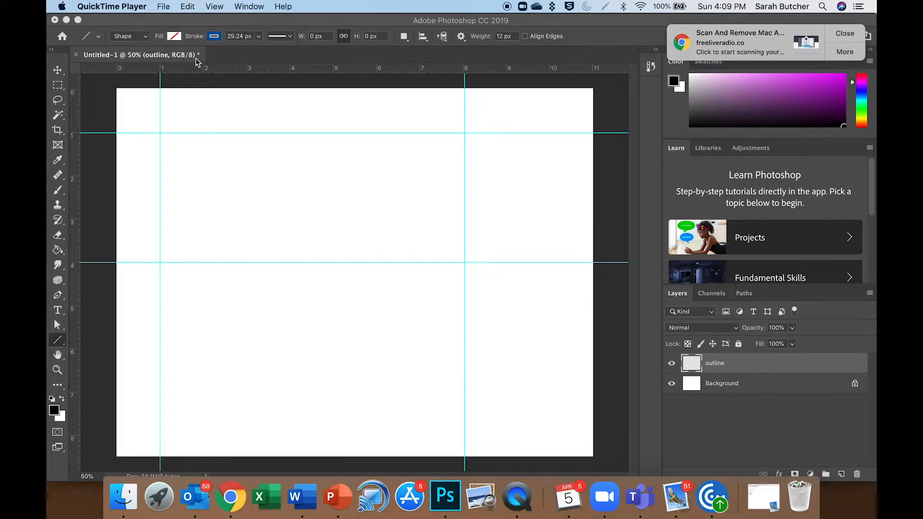
# Draw four blue lines with the Line tool along the guides, forming a rectangle about 7 by 3 inches
pyautogui.click(464, 79)
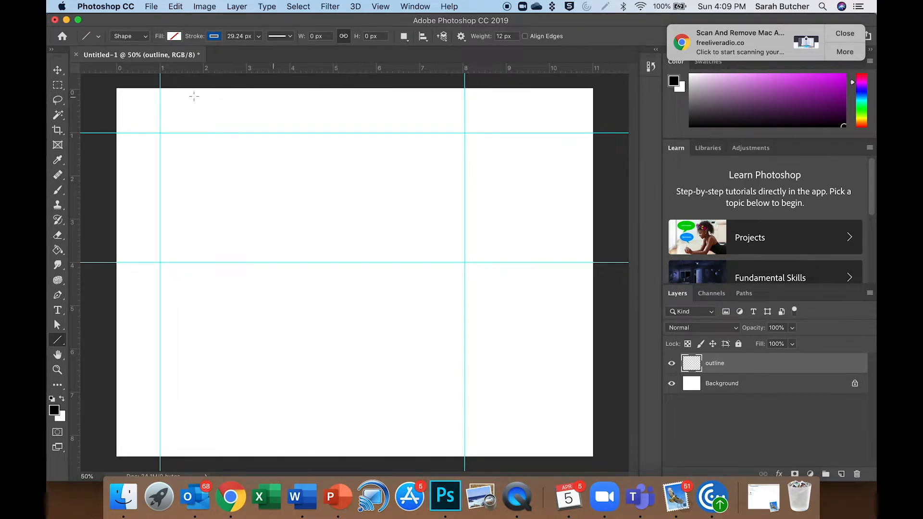
pyautogui.click(57, 341)
pyautogui.click(91, 340)
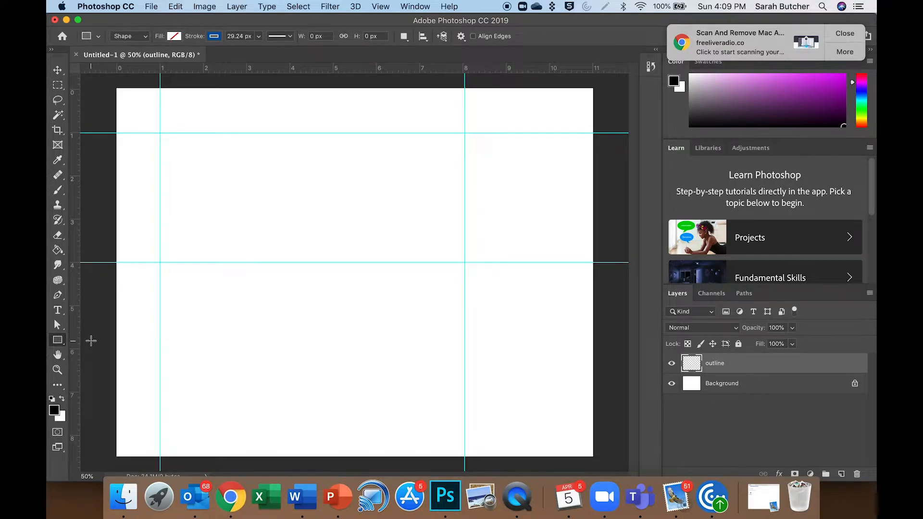
pyautogui.click(65, 348)
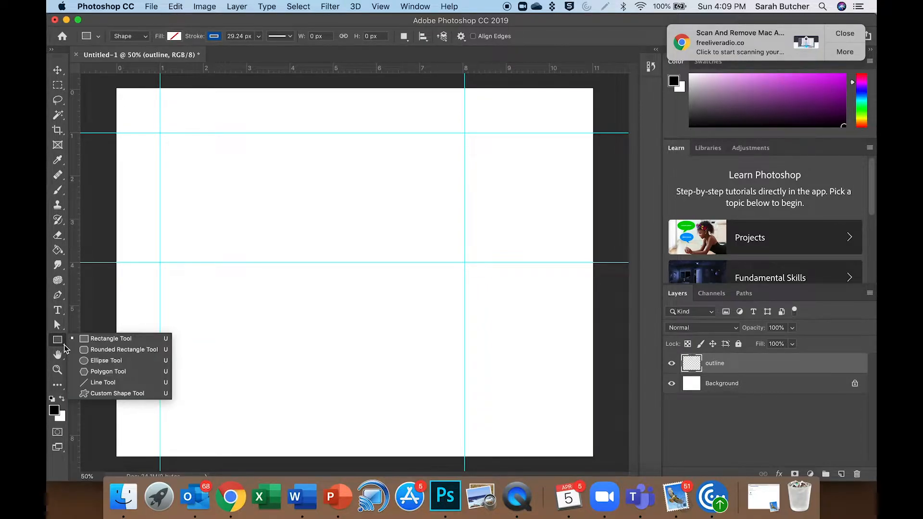
pyautogui.click(103, 383)
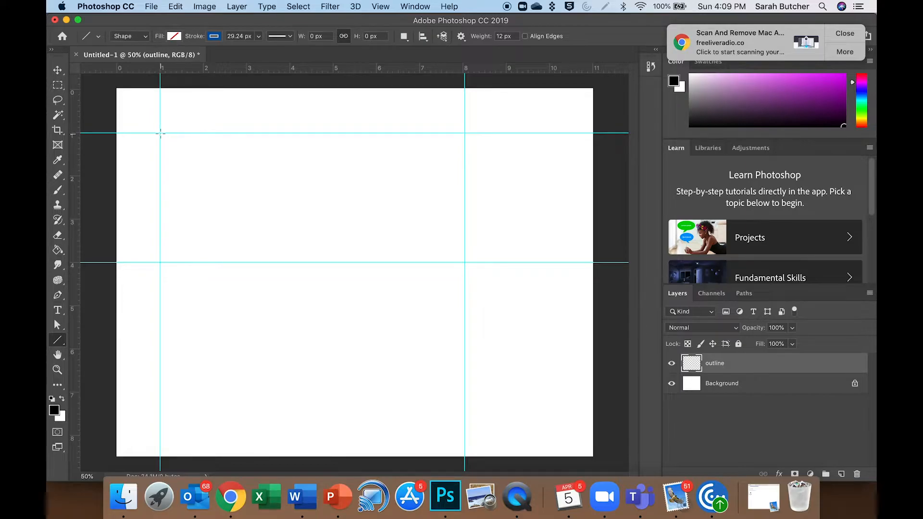
pyautogui.moveTo(160, 133); pyautogui.dragTo(465, 133)
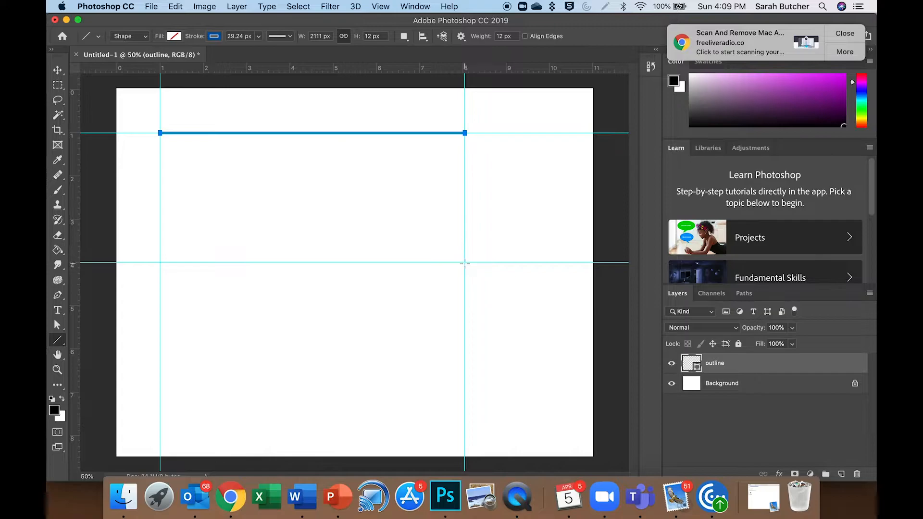
pyautogui.moveTo(464, 262); pyautogui.dragTo(465, 133)
pyautogui.moveTo(161, 133); pyautogui.dragTo(162, 262)
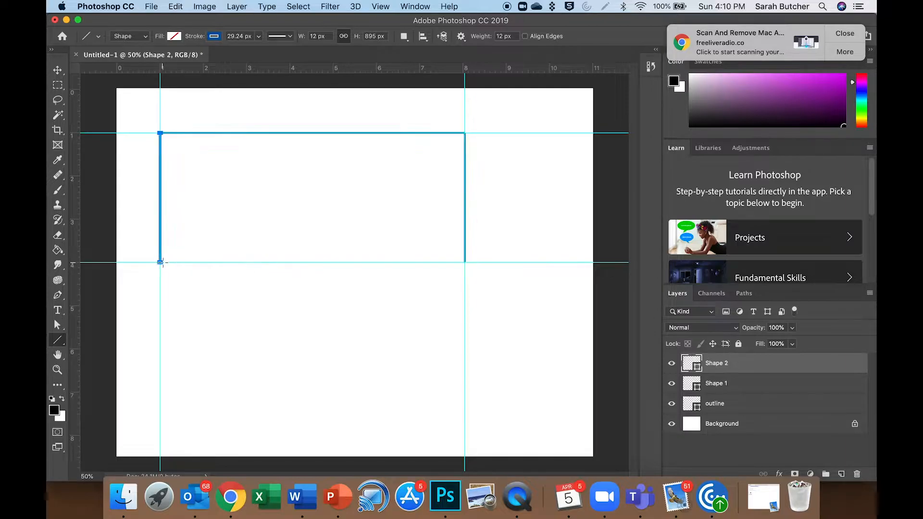
pyautogui.moveTo(465, 263); pyautogui.dragTo(160, 263)
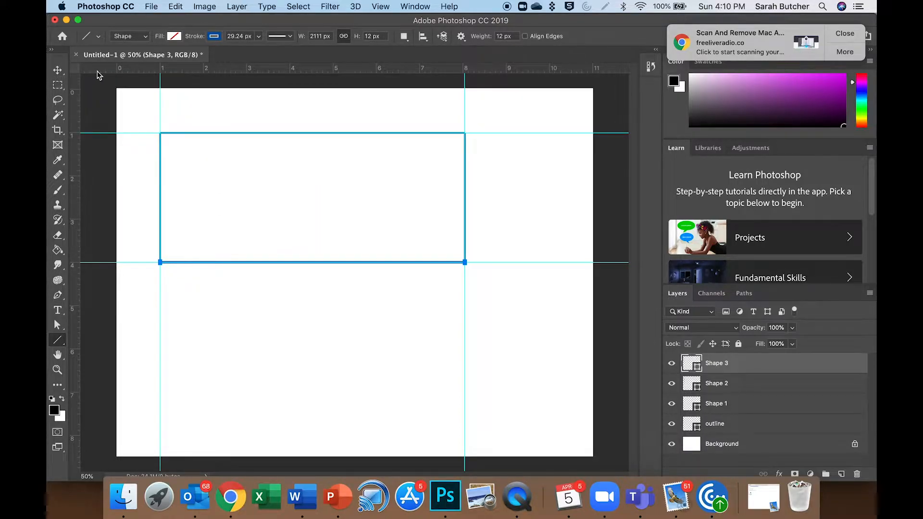
pyautogui.click(57, 71)
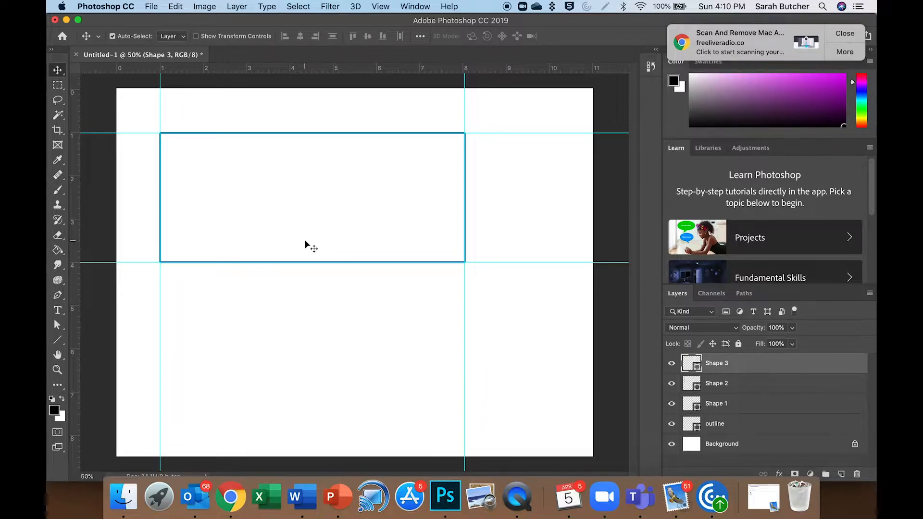
# Add a new layer above the line shapes and name it "text"
pyautogui.click(842, 474)
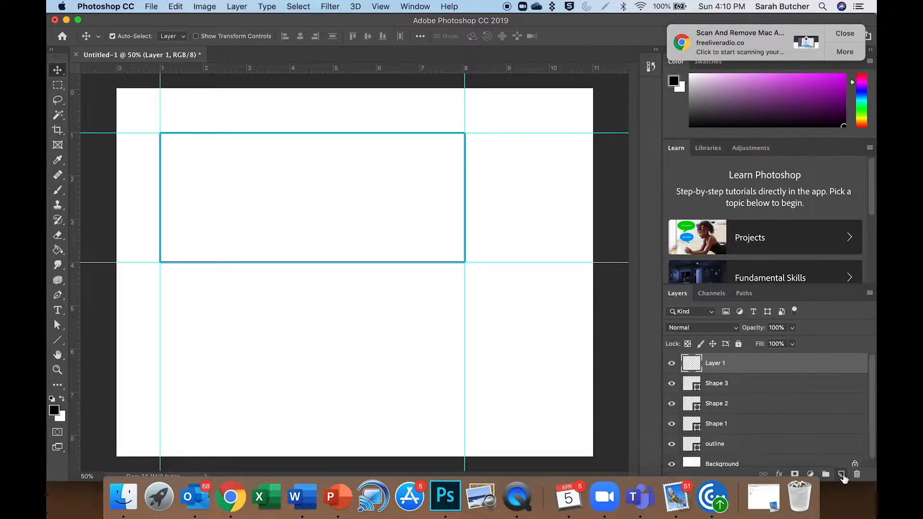
pyautogui.press('t')
pyautogui.press('x')
pyautogui.doubleClick(714, 364)
pyautogui.write('text')
# Start a text line inside the outlined rectangle on the text layer and enter "beauty"
pyautogui.click(311, 206)
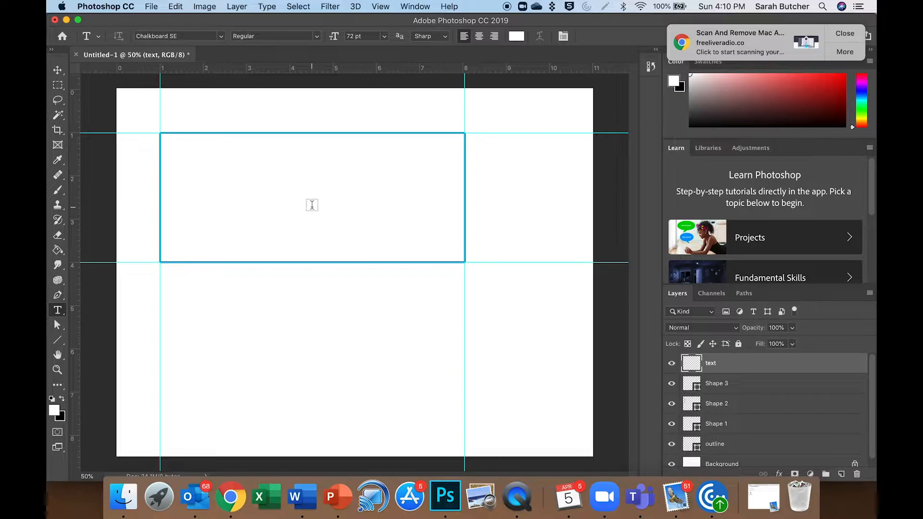
pyautogui.click(176, 7)
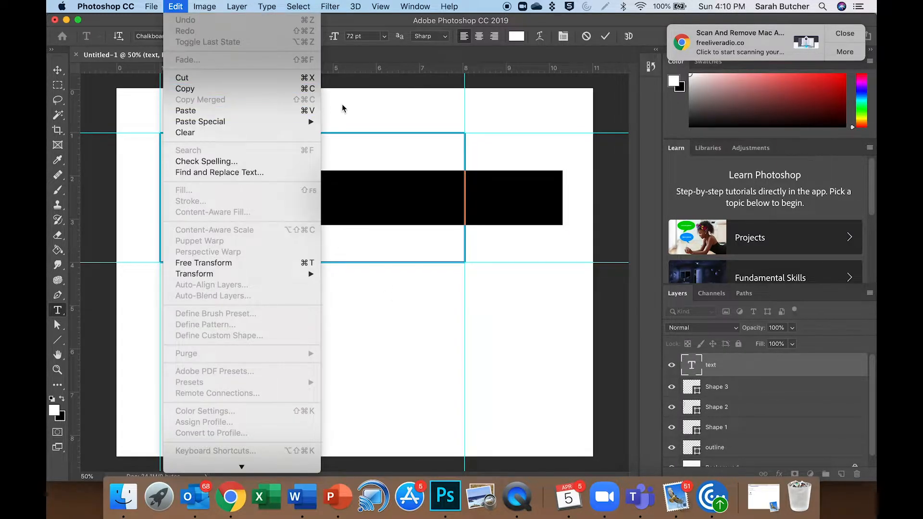
pyautogui.click(737, 368)
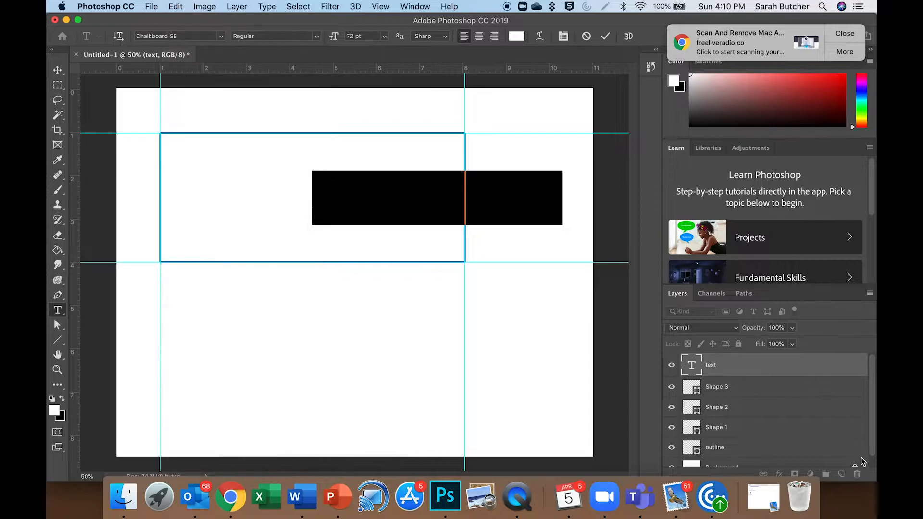
pyautogui.click(373, 205)
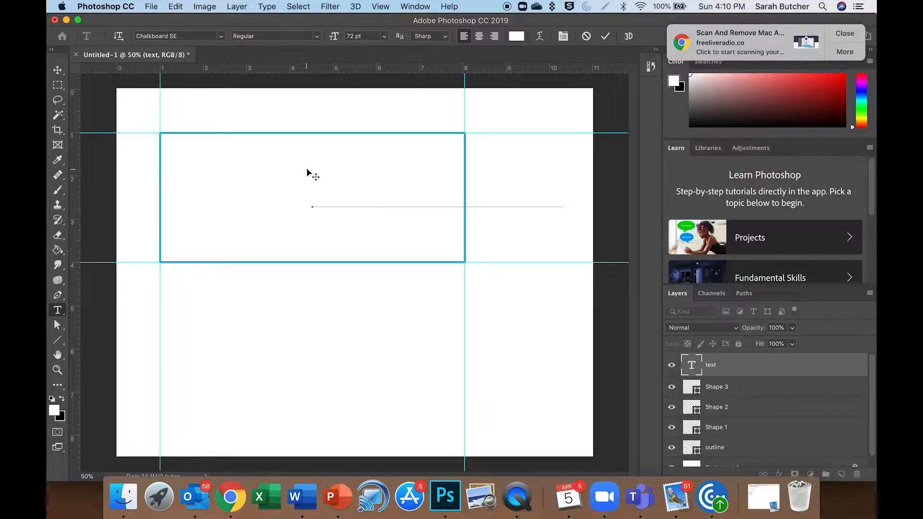
pyautogui.write('Hello e')
# Select the entered text and set its colour to light pink, e898ed
pyautogui.doubleClick(387, 198)
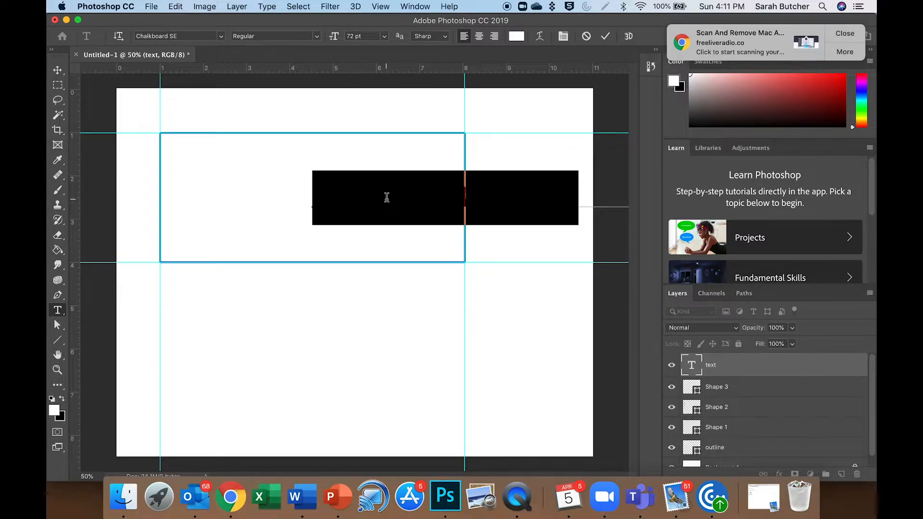
pyautogui.click(517, 39)
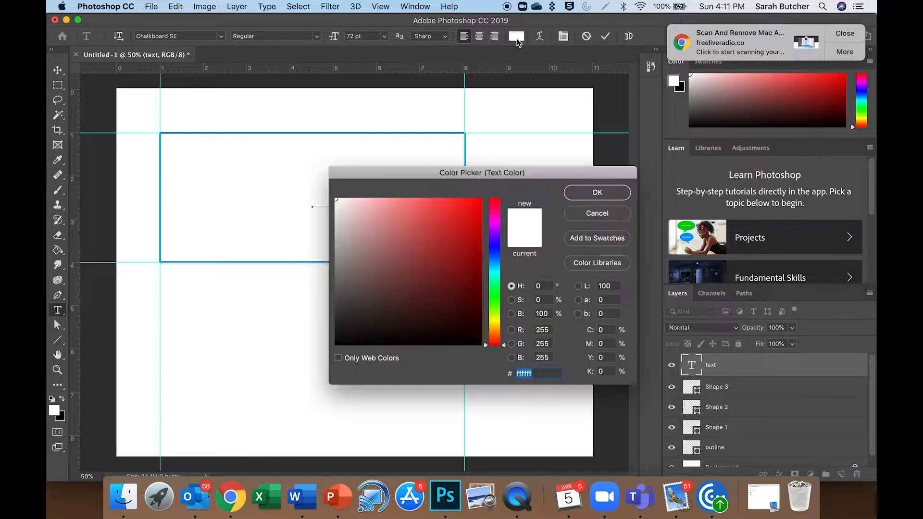
pyautogui.click(494, 224)
pyautogui.click(387, 209)
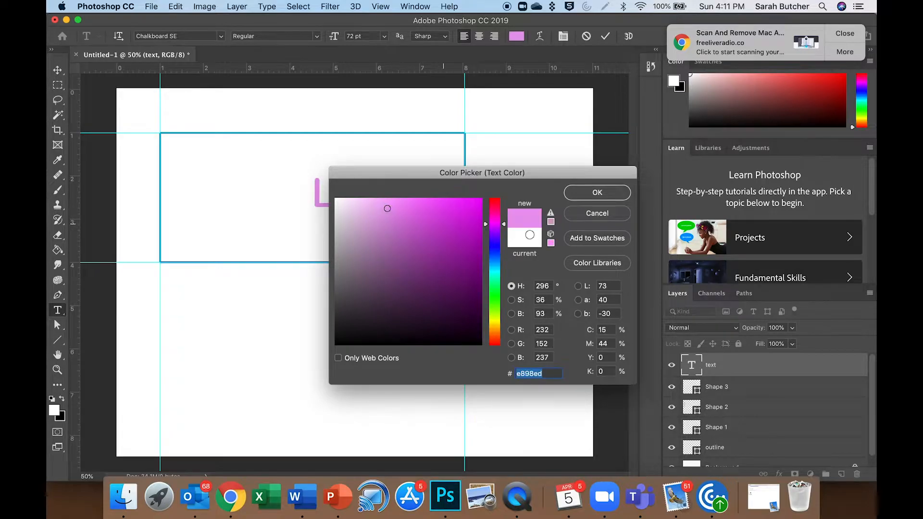
pyautogui.click(595, 197)
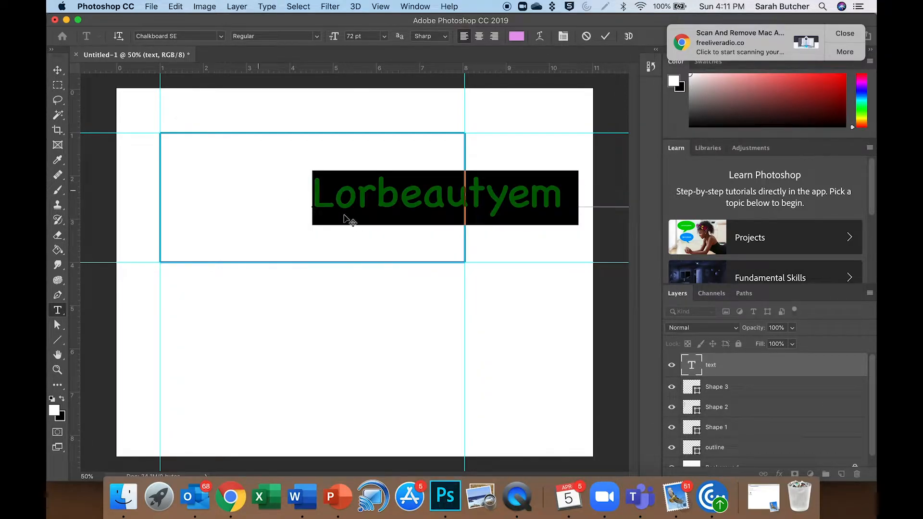
# Delete the leftover placeholder letters before and after "beauty"
pyautogui.click(364, 187)
pyautogui.moveTo(378, 190); pyautogui.dragTo(289, 186)
pyautogui.press('BackSpace')
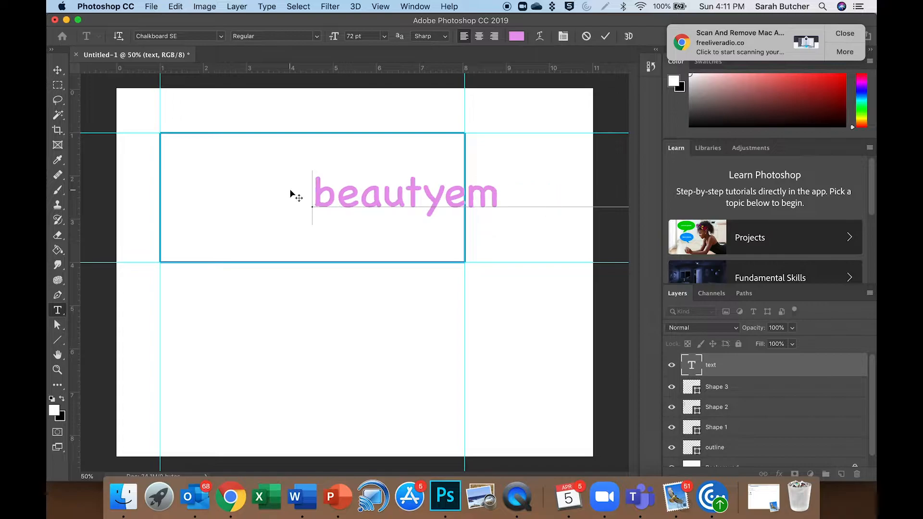
pyautogui.moveTo(498, 195); pyautogui.dragTo(448, 197)
pyautogui.press('BackSpace')
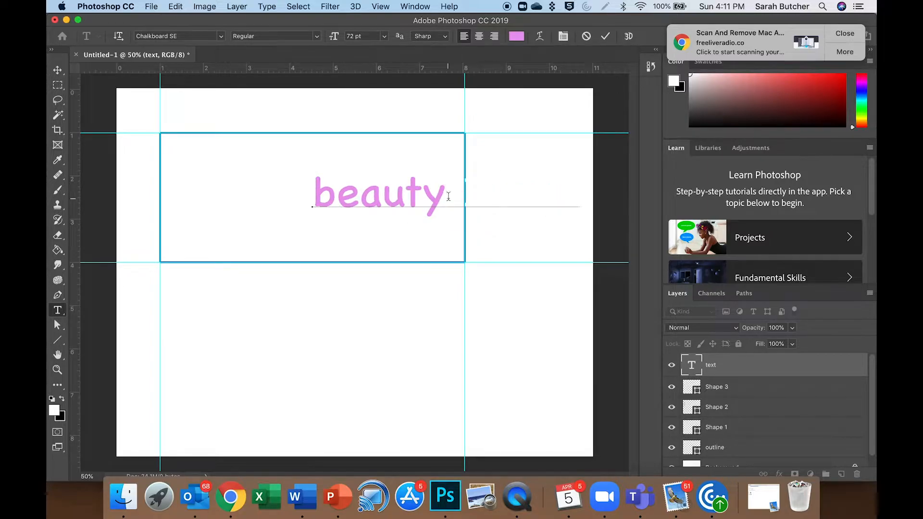
# Change the font of "beauty" to Lamar Pen and move the word to the middle of the outlined rectangle
pyautogui.doubleClick(386, 200)
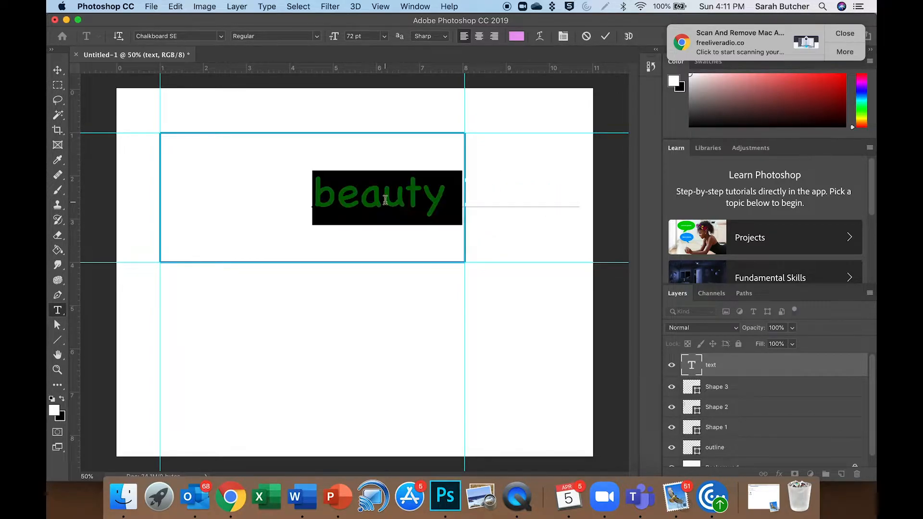
pyautogui.click(221, 37)
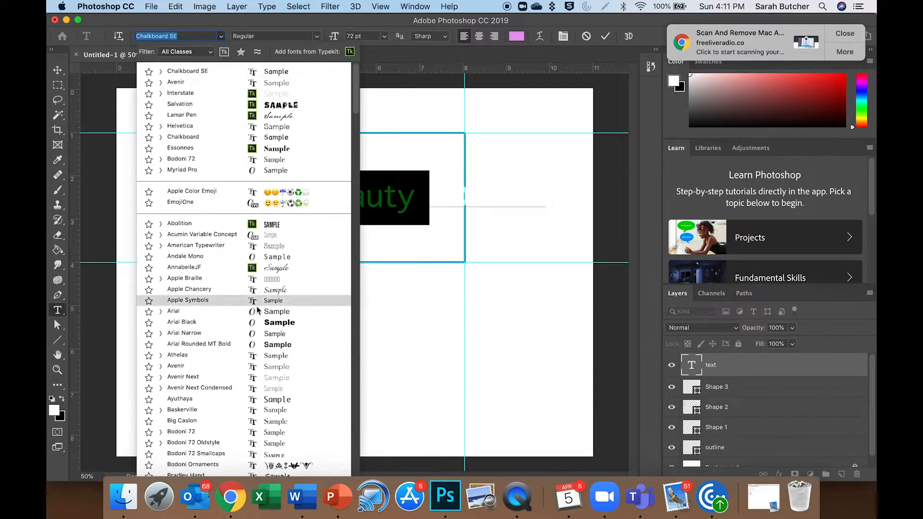
pyautogui.scroll(-10, 258, 310)
pyautogui.scroll(-5, 258, 310)
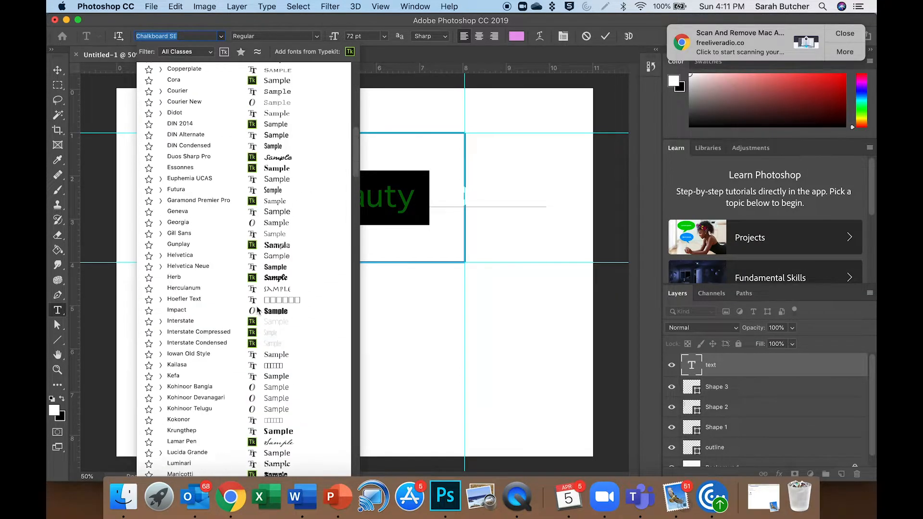
pyautogui.scroll(-2, 258, 311)
pyautogui.scroll(-2, 258, 310)
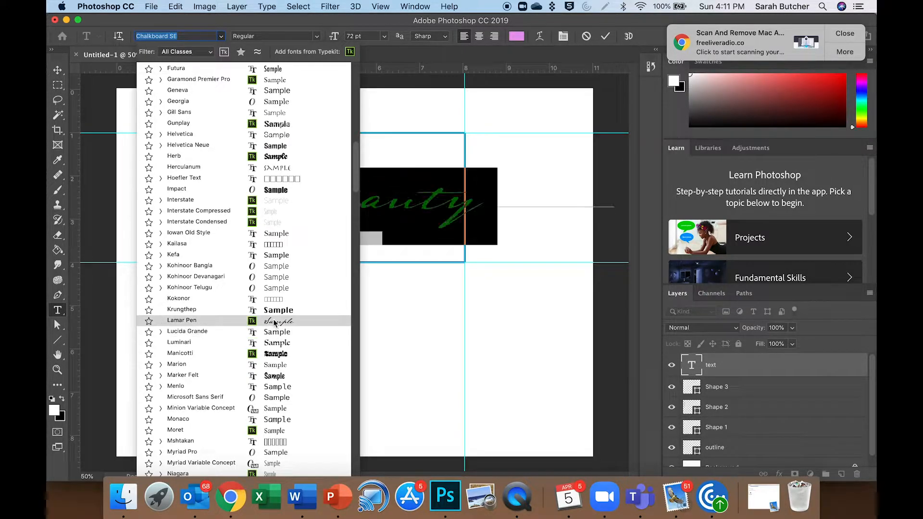
pyautogui.click(273, 319)
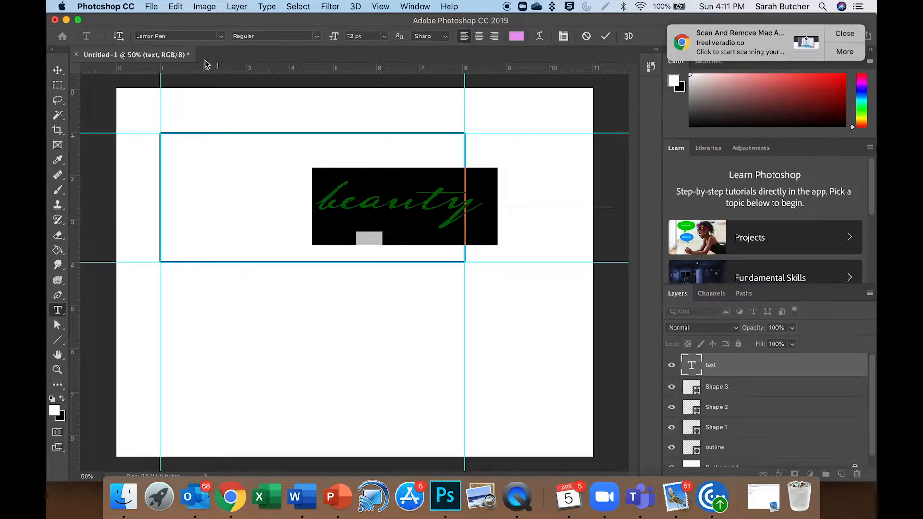
pyautogui.click(58, 70)
pyautogui.moveTo(359, 214); pyautogui.dragTo(280, 208)
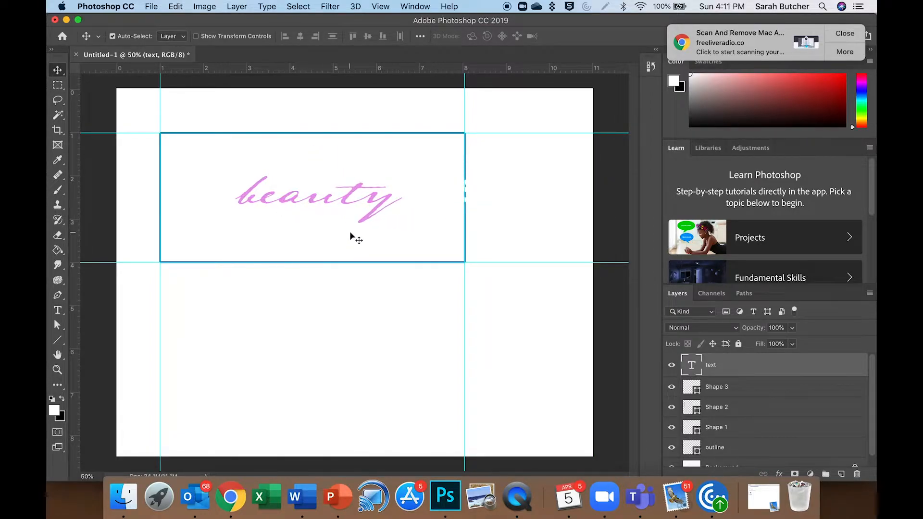
# Warp the "beauty" text with the horizontal Flag style at +50% bend and shift the word slightly within the outline
pyautogui.doubleClick(319, 203)
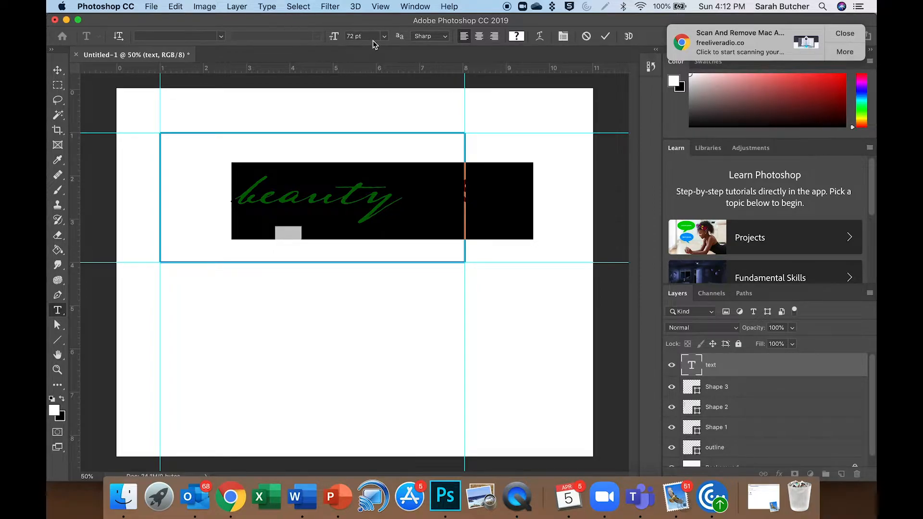
pyautogui.click(540, 38)
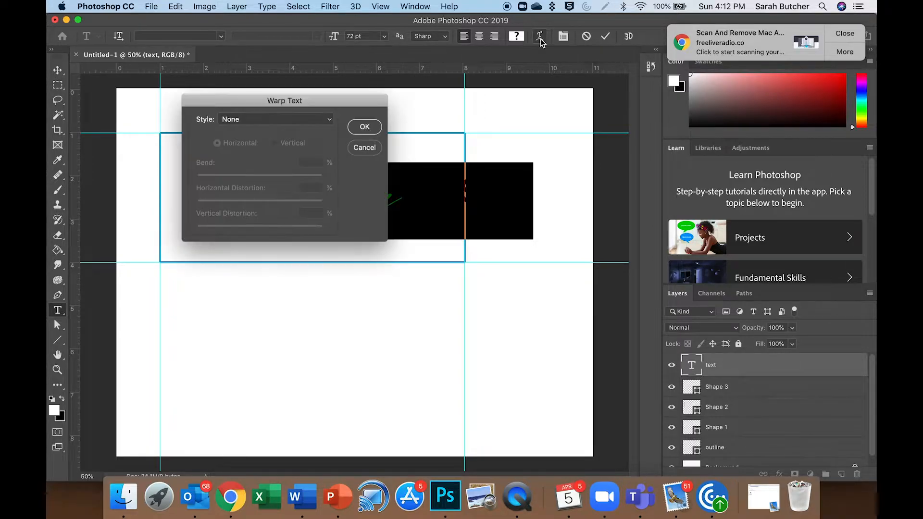
pyautogui.click(328, 119)
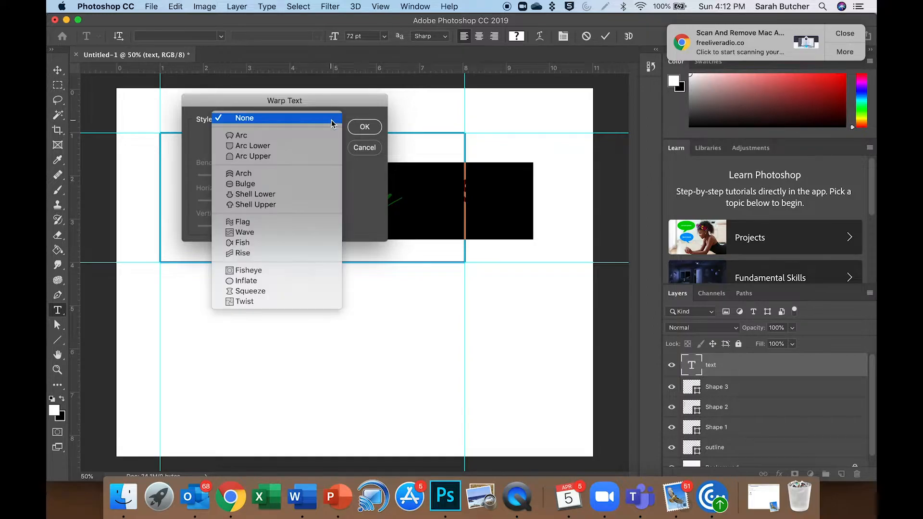
pyautogui.click(261, 223)
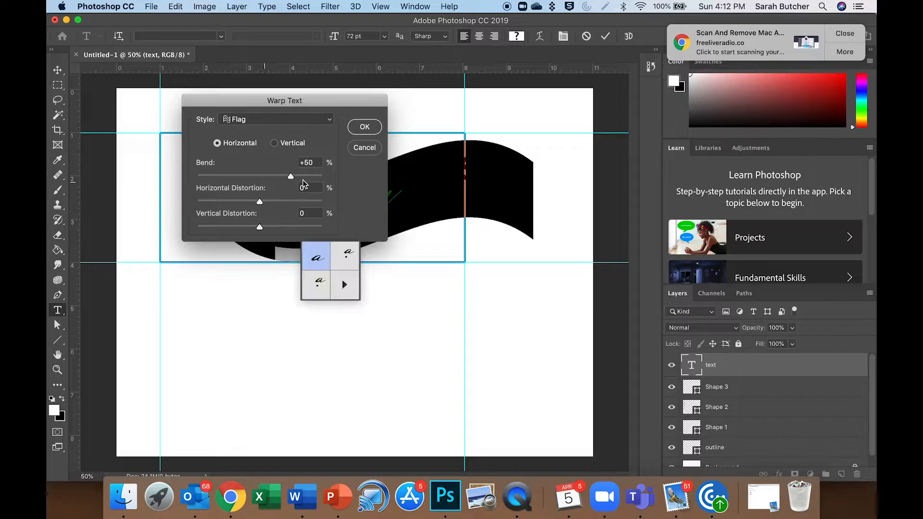
pyautogui.click(364, 127)
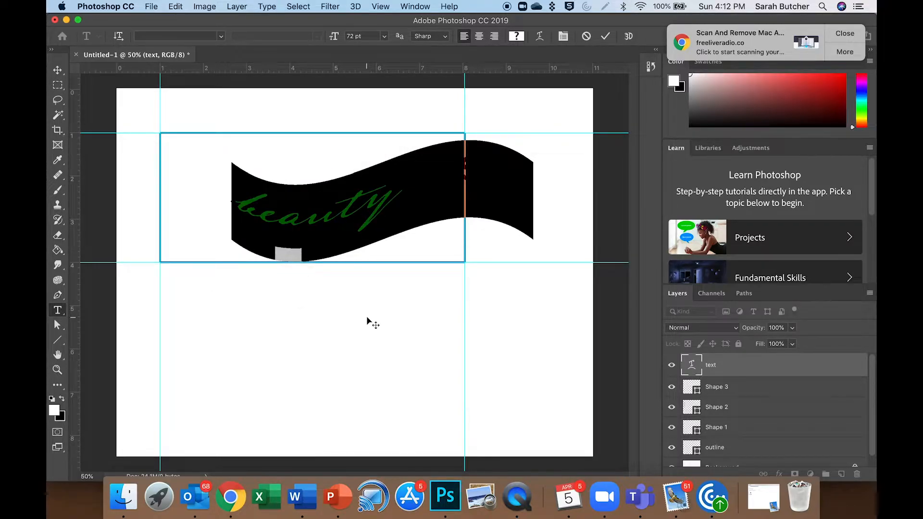
pyautogui.click(57, 69)
pyautogui.moveTo(290, 219)
pyautogui.mouseDown()
pyautogui.moveTo(266, 215)
pyautogui.moveTo(286, 220)
pyautogui.moveTo(279, 213)
pyautogui.mouseUp()
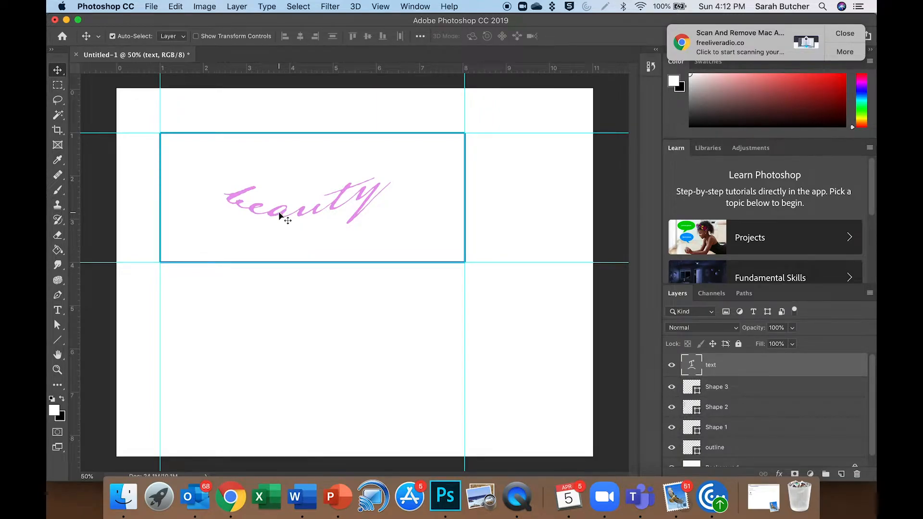
# Free-transform the warped word: rotate it to about -91.5°, scale it to about 73% and fit it upright inside the outlined rectangle
pyautogui.press('super+t')
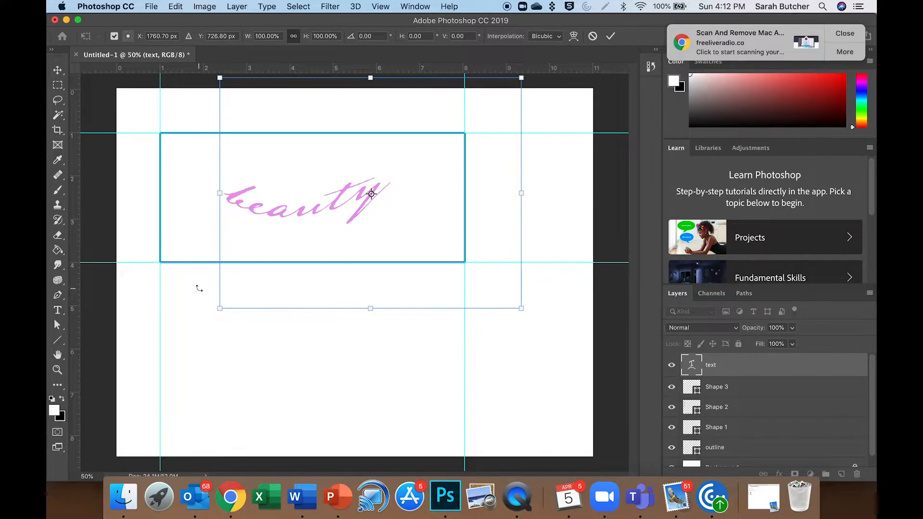
pyautogui.moveTo(195, 301); pyautogui.dragTo(390, 339)
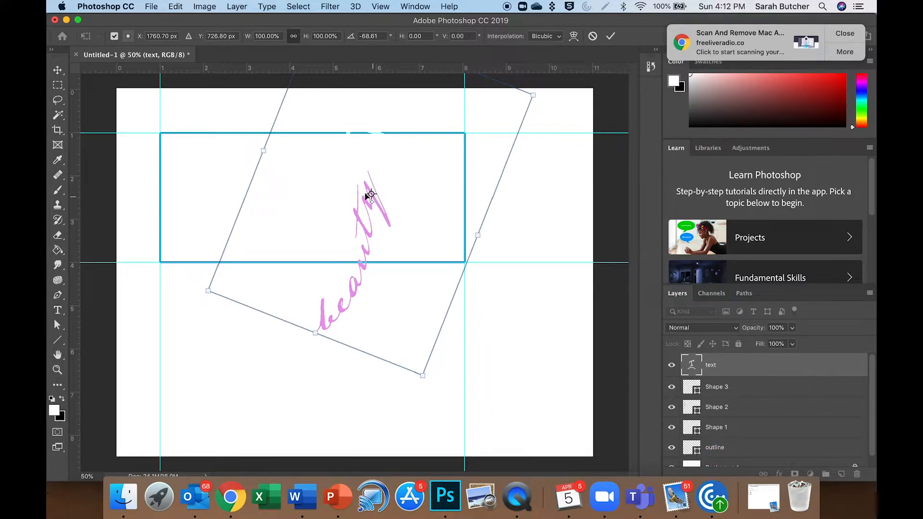
pyautogui.moveTo(359, 382); pyautogui.dragTo(432, 389)
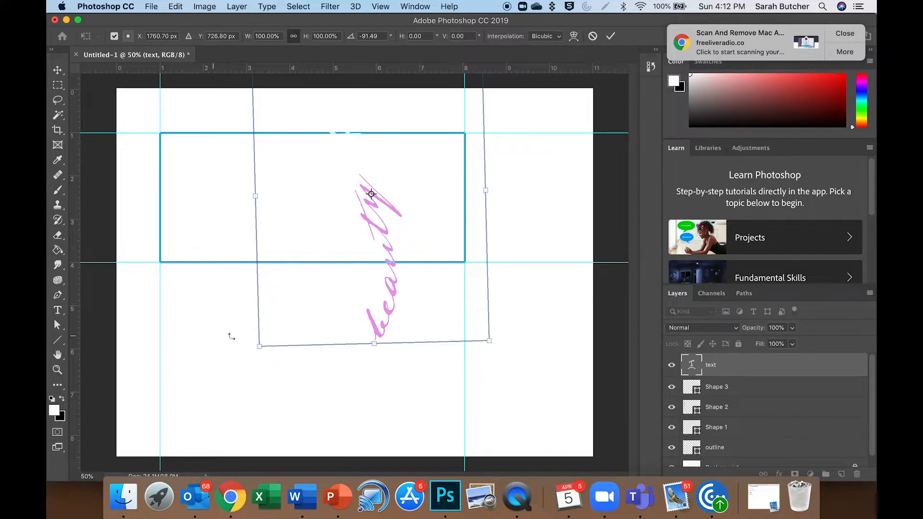
pyautogui.moveTo(260, 348); pyautogui.dragTo(310, 277)
pyautogui.moveTo(415, 231); pyautogui.dragTo(356, 212)
pyautogui.moveTo(420, 259); pyautogui.dragTo(409, 247)
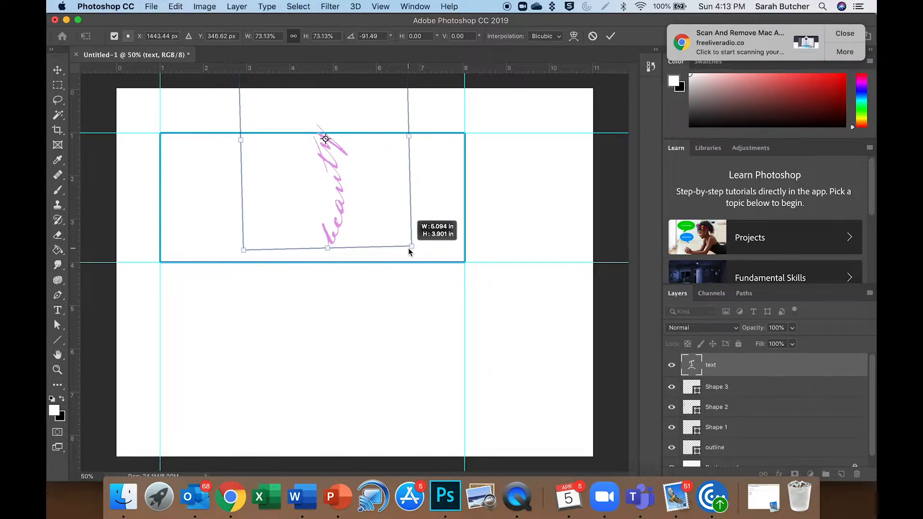
pyautogui.moveTo(342, 218); pyautogui.dragTo(367, 241)
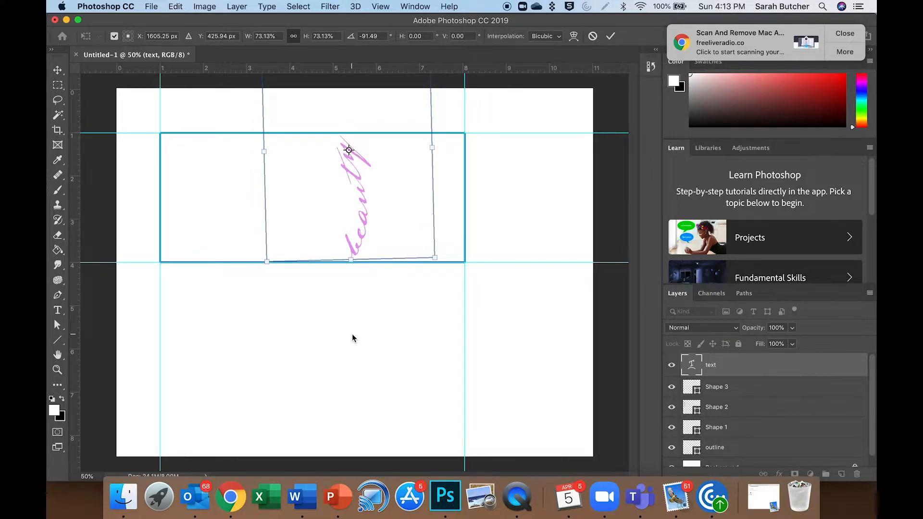
pyautogui.press('Return')
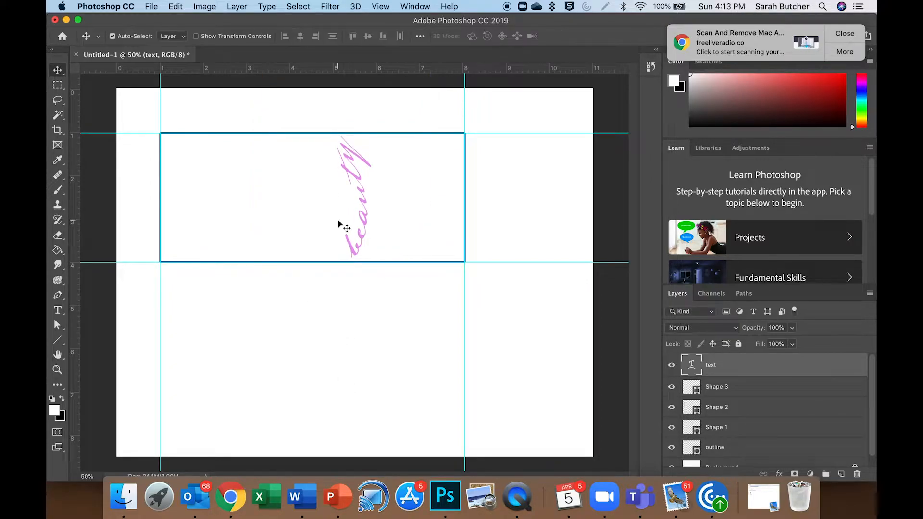
# Recolour all the text on the layer with FOCOLTONE 3379 from the colour libraries, after trying the pink TOYO 0012
pyautogui.doubleClick(363, 219)
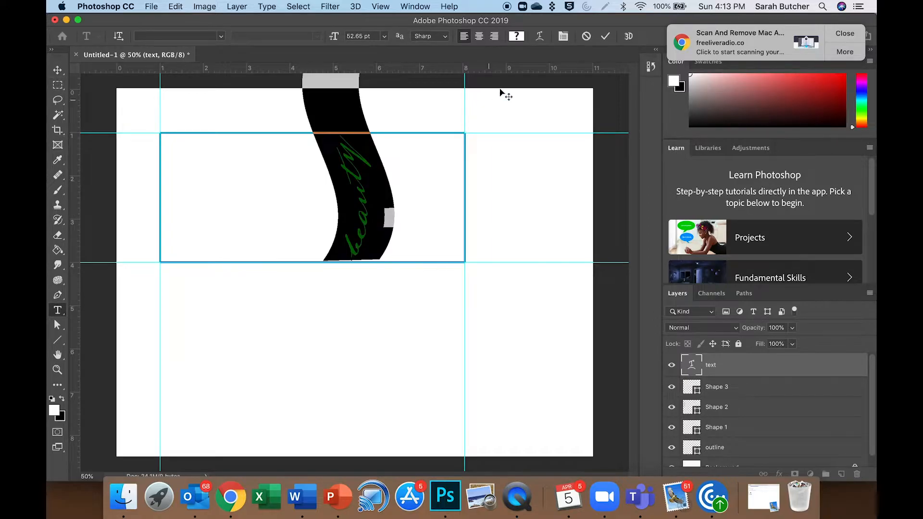
pyautogui.click(516, 36)
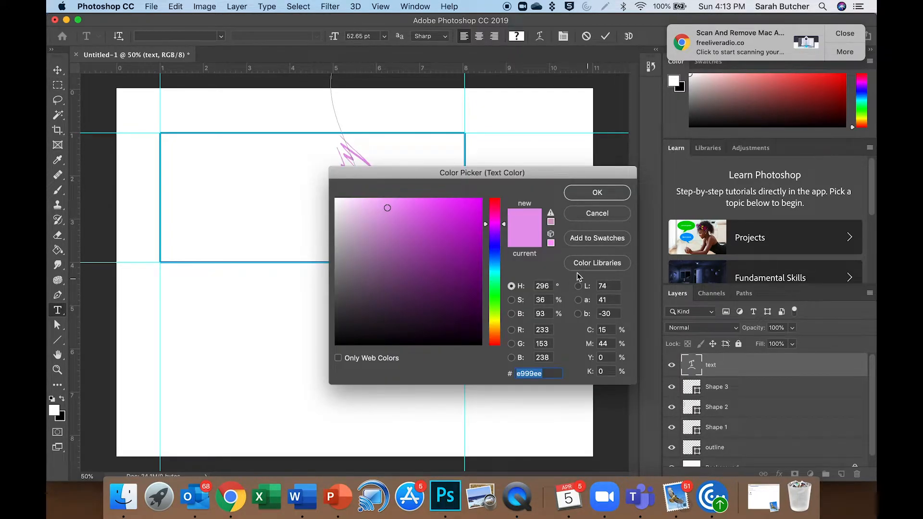
pyautogui.moveTo(492, 230)
pyautogui.mouseDown()
pyautogui.moveTo(494, 320)
pyautogui.moveTo(494, 207)
pyautogui.moveTo(496, 217)
pyautogui.mouseUp()
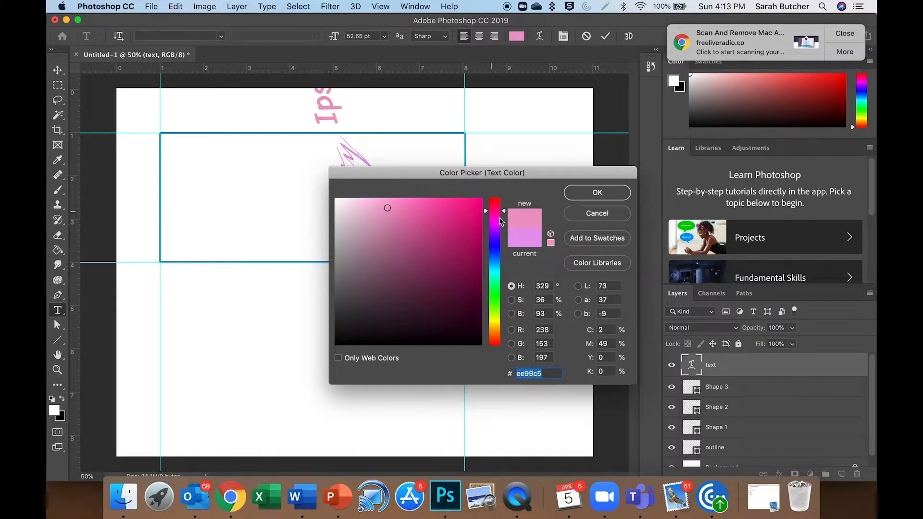
pyautogui.click(584, 266)
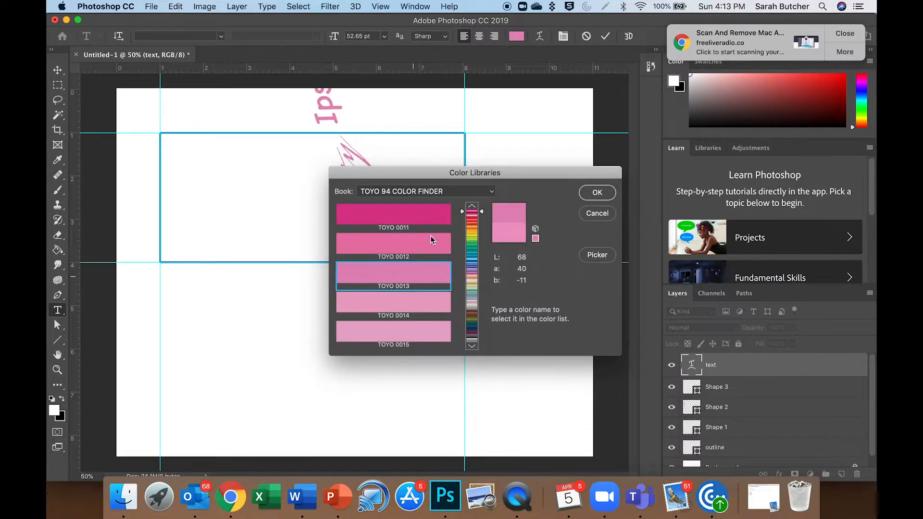
pyautogui.click(420, 241)
pyautogui.click(471, 280)
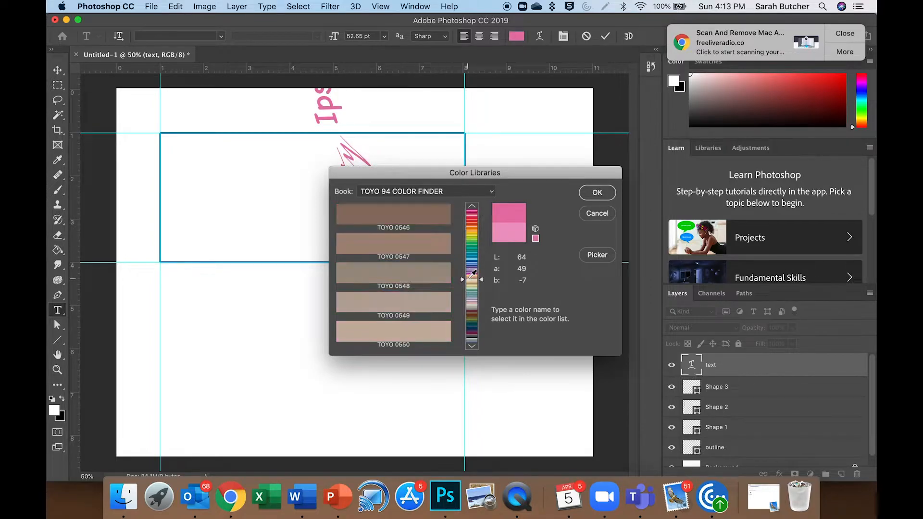
pyautogui.click(385, 192)
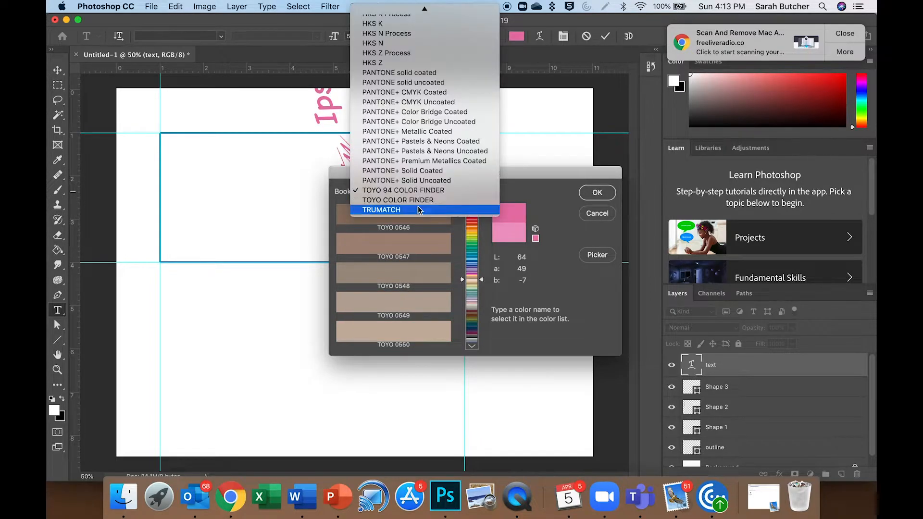
pyautogui.scroll(3, 404, 58)
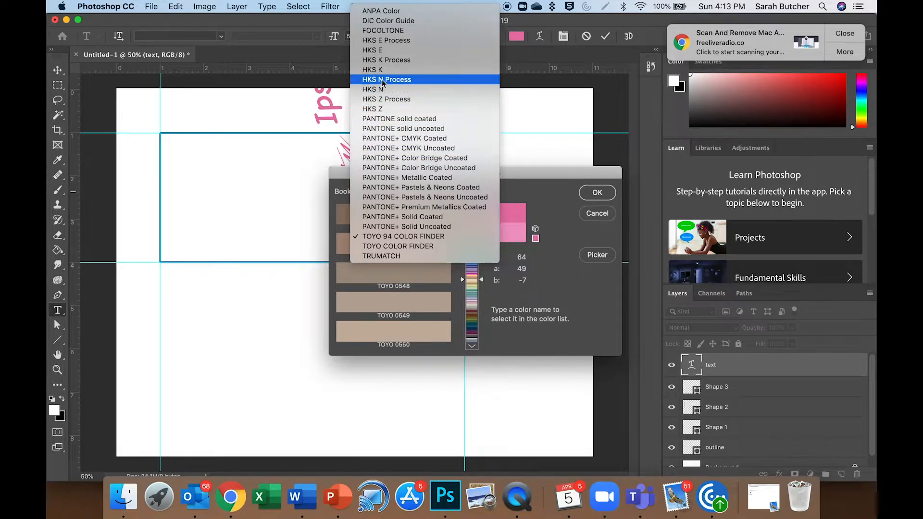
pyautogui.click(390, 31)
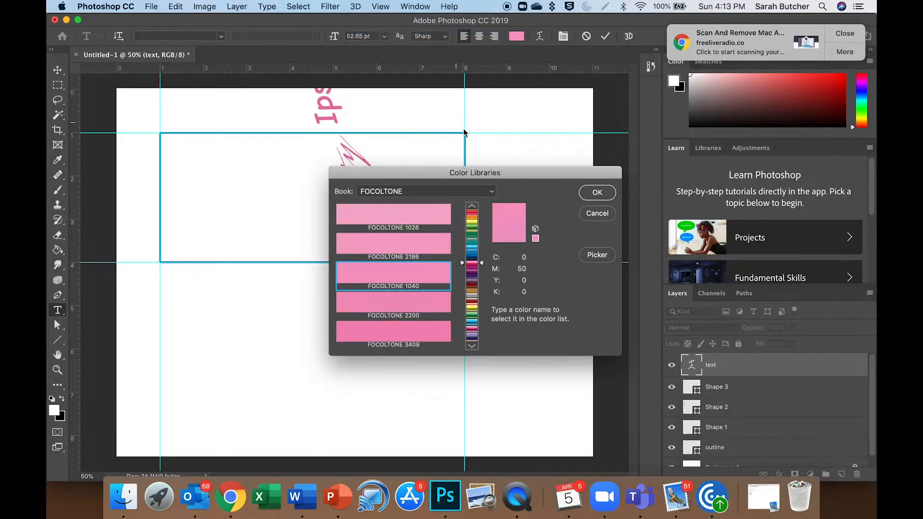
pyautogui.click(472, 249)
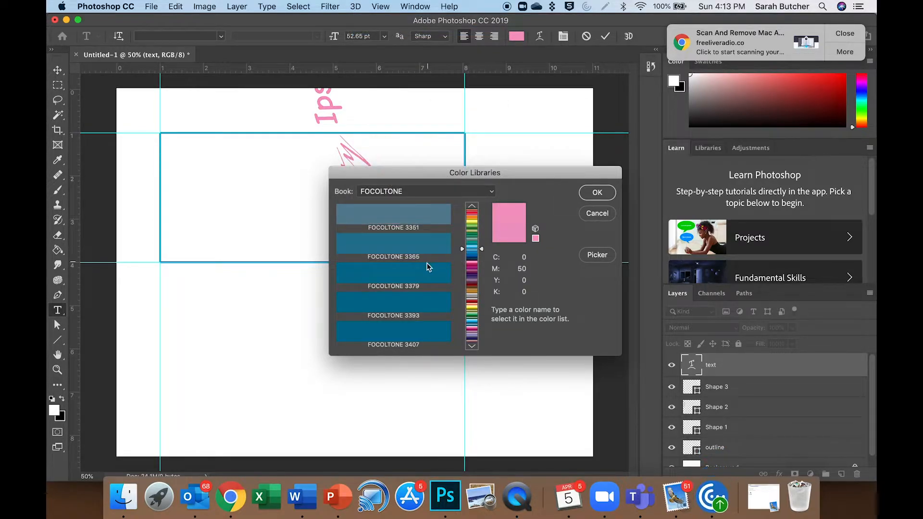
pyautogui.click(427, 279)
pyautogui.click(600, 198)
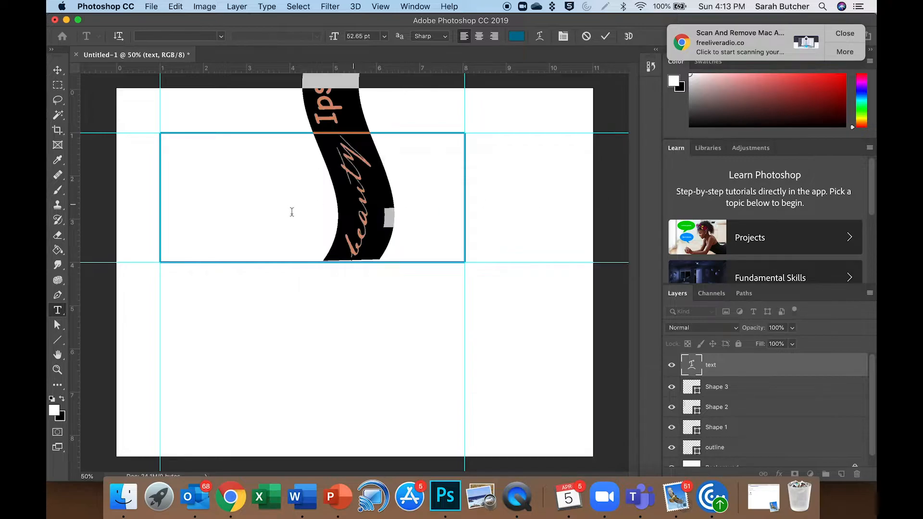
# Delete the leftover placeholder text above "beauty" and move the word into the left half of the outlined rectangle
pyautogui.doubleClick(335, 117)
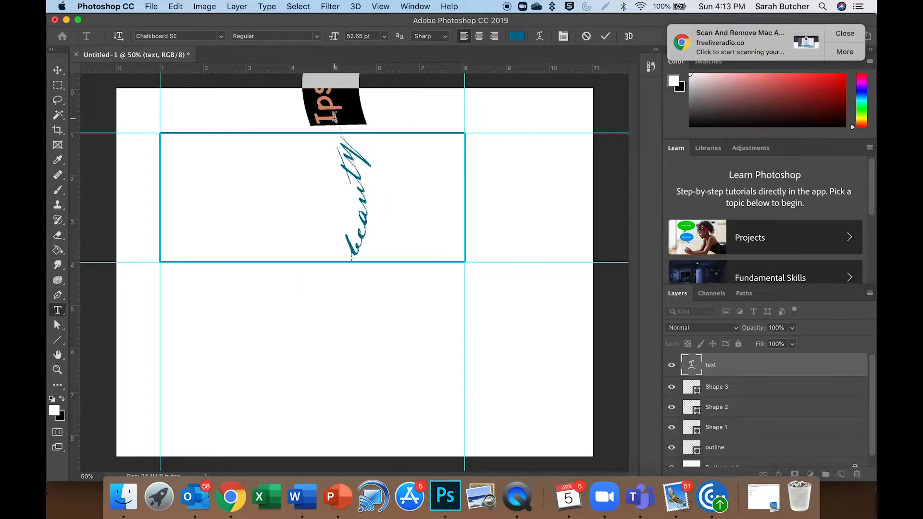
pyautogui.press('BackSpace')
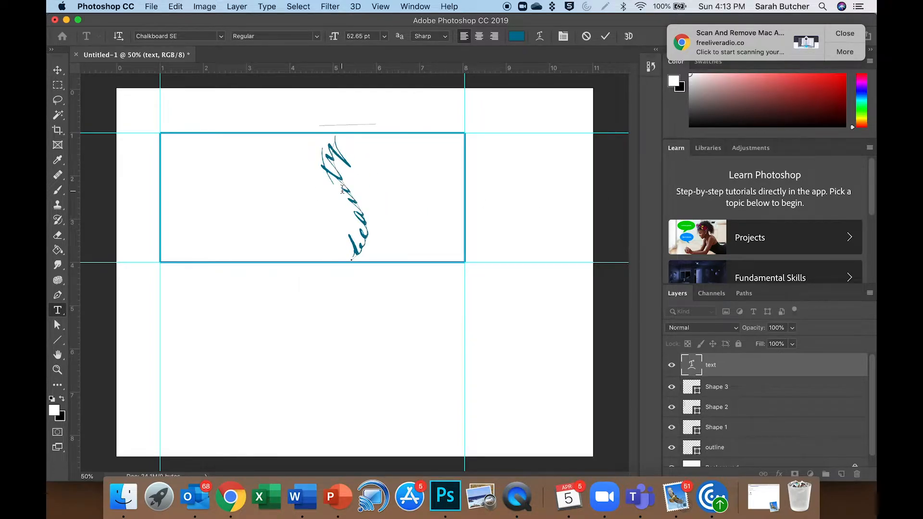
pyautogui.click(58, 70)
pyautogui.moveTo(347, 193); pyautogui.dragTo(282, 190)
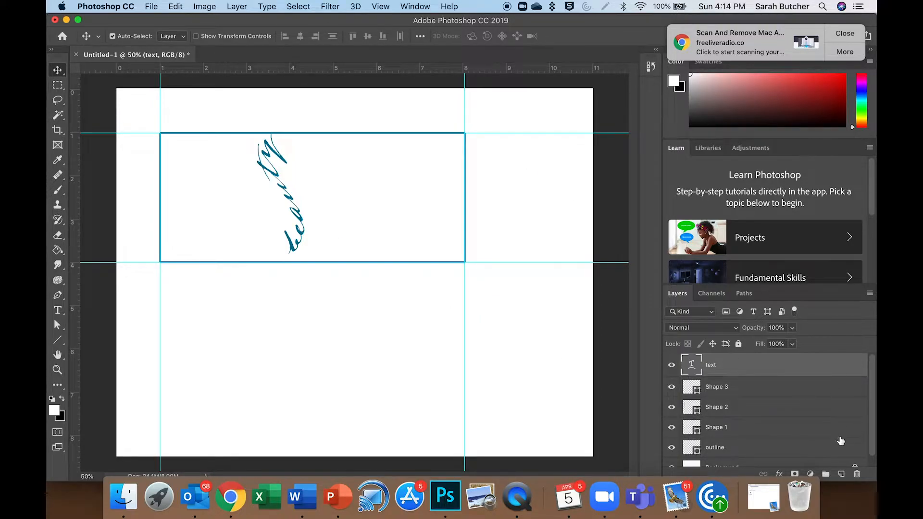
# Add a new layer named "shapes" above the text layer and activate the Line tool
pyautogui.click(841, 475)
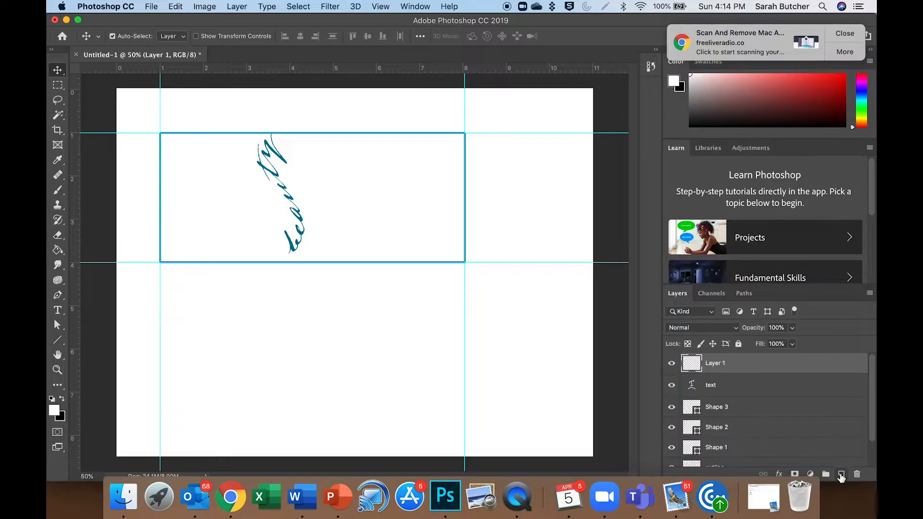
pyautogui.doubleClick(715, 365)
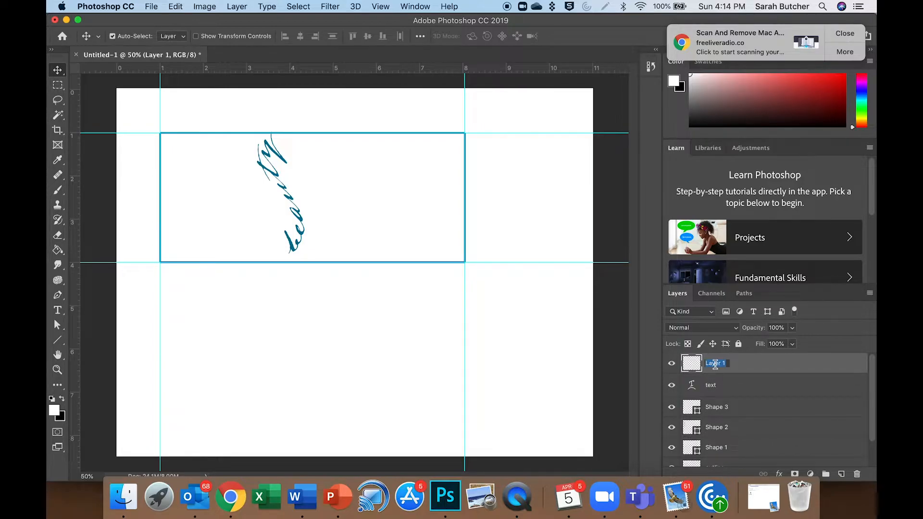
pyautogui.write('shapes')
pyautogui.press('Return')
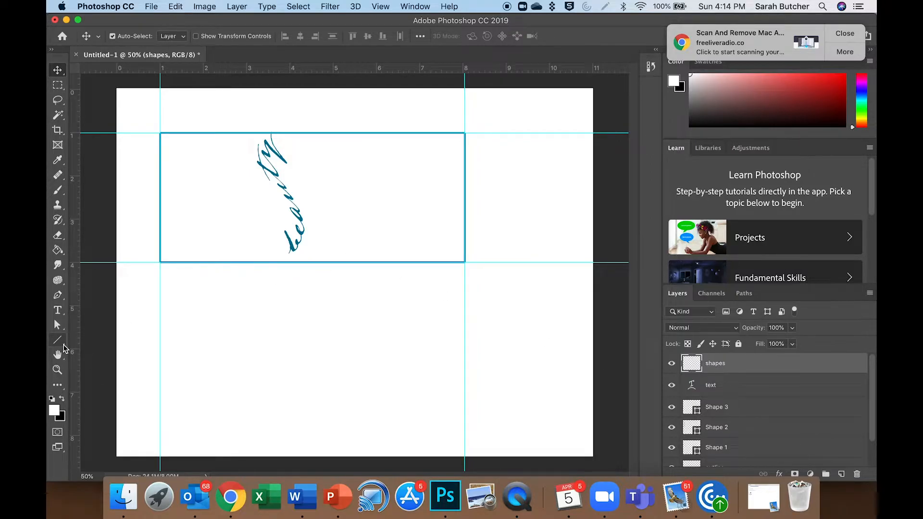
pyautogui.click(64, 345)
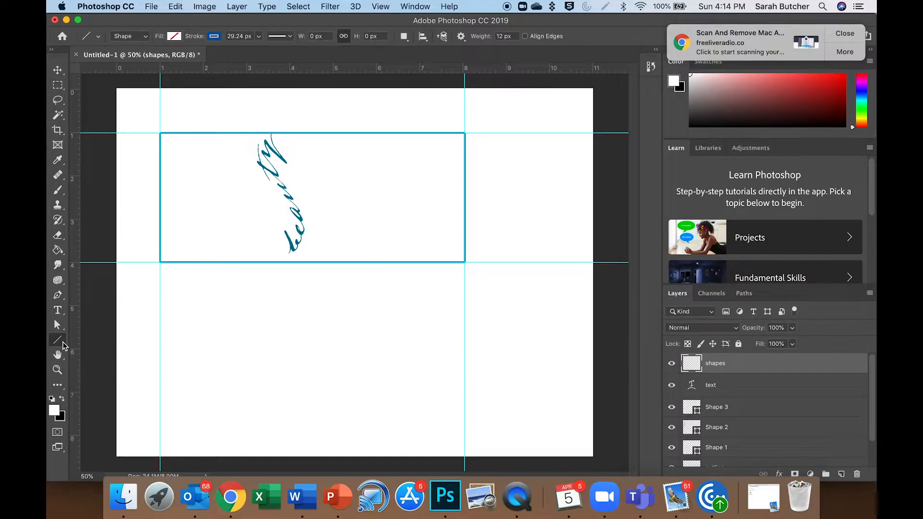
# Draw a rectangle about 426 x 897 px filling the right end of the outline, with no stroke and a light blue fill
pyautogui.moveTo(64, 347); pyautogui.dragTo(96, 341)
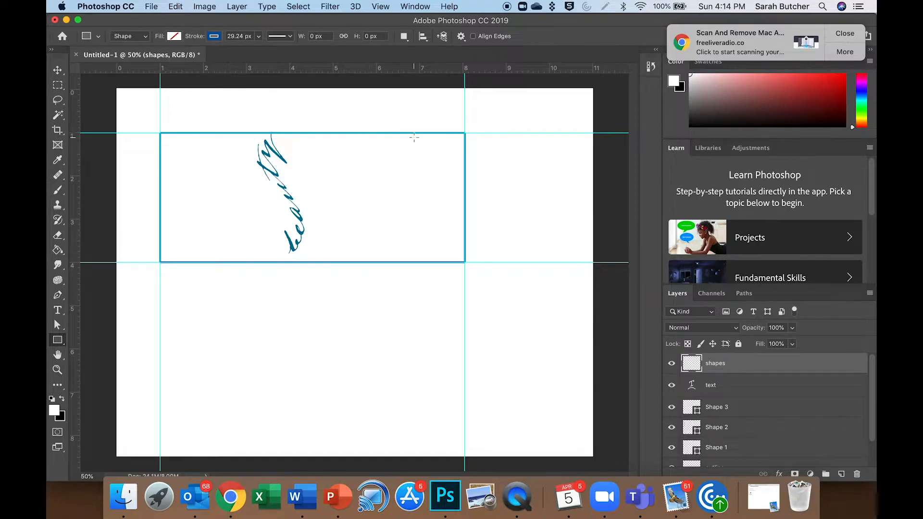
pyautogui.moveTo(403, 133)
pyautogui.mouseDown()
pyautogui.moveTo(407, 257)
pyautogui.moveTo(466, 264)
pyautogui.mouseUp()
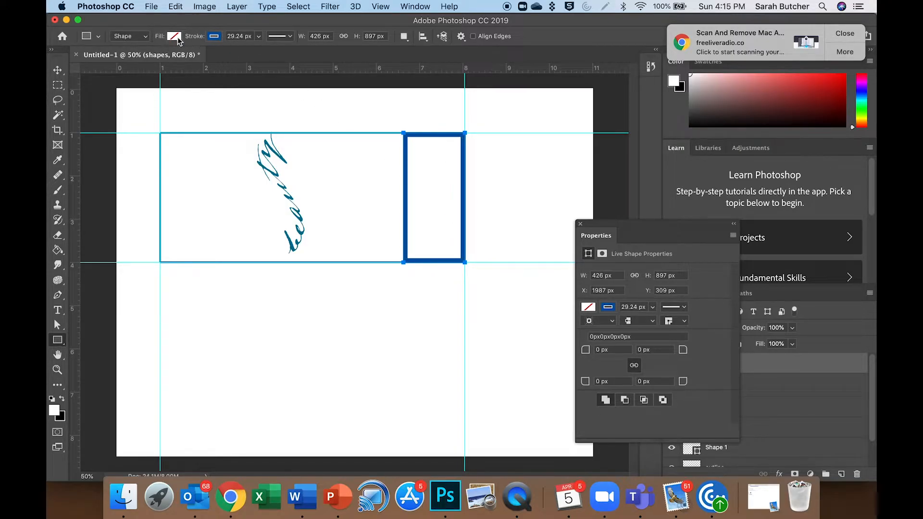
pyautogui.click(214, 37)
pyautogui.click(164, 59)
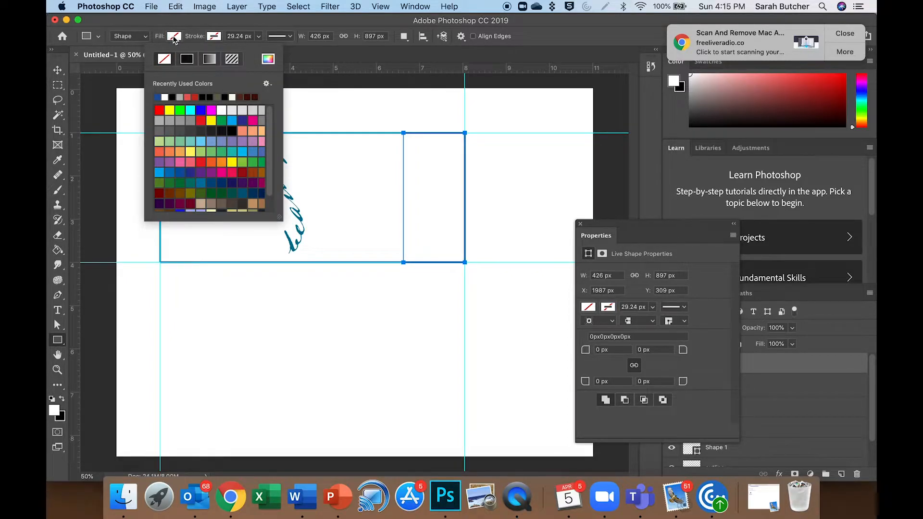
pyautogui.click(173, 37)
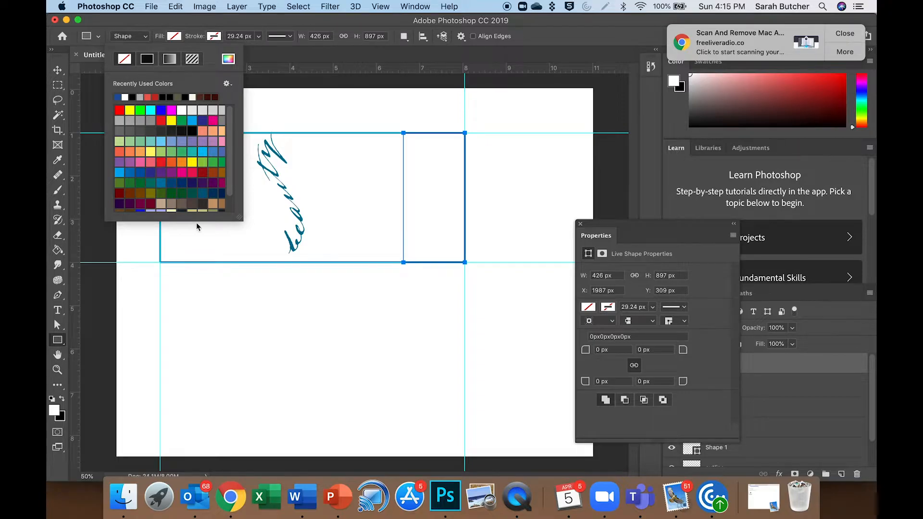
pyautogui.click(202, 151)
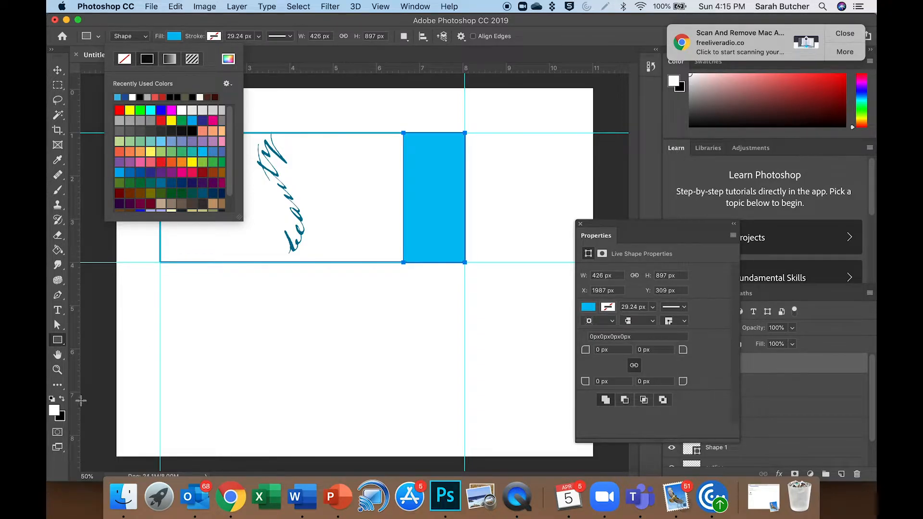
# Set the foreground colour to the orange FOCOLTONE 2328 from the colour libraries
pyautogui.click(55, 410)
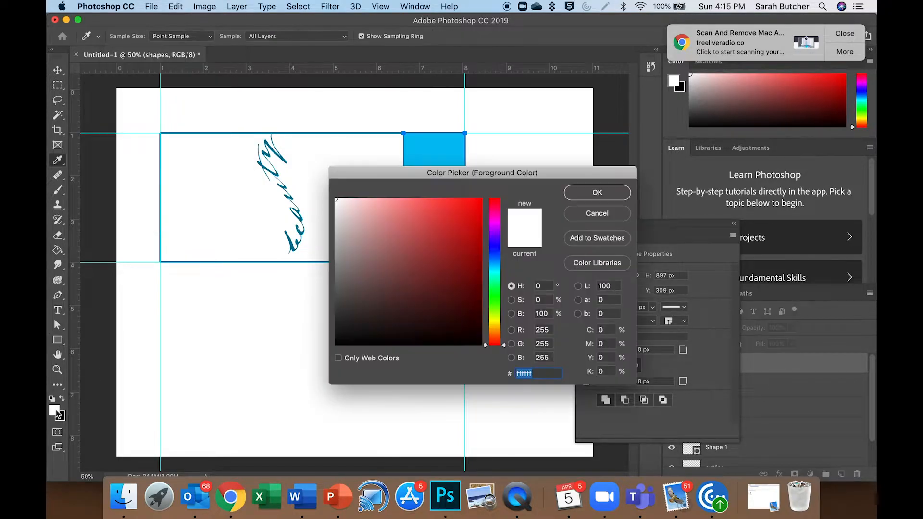
pyautogui.click(595, 264)
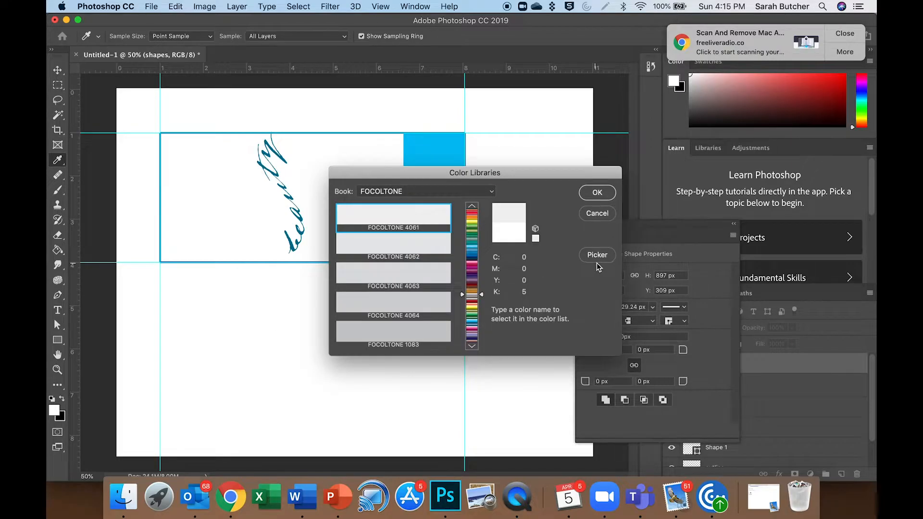
pyautogui.click(472, 217)
pyautogui.click(438, 222)
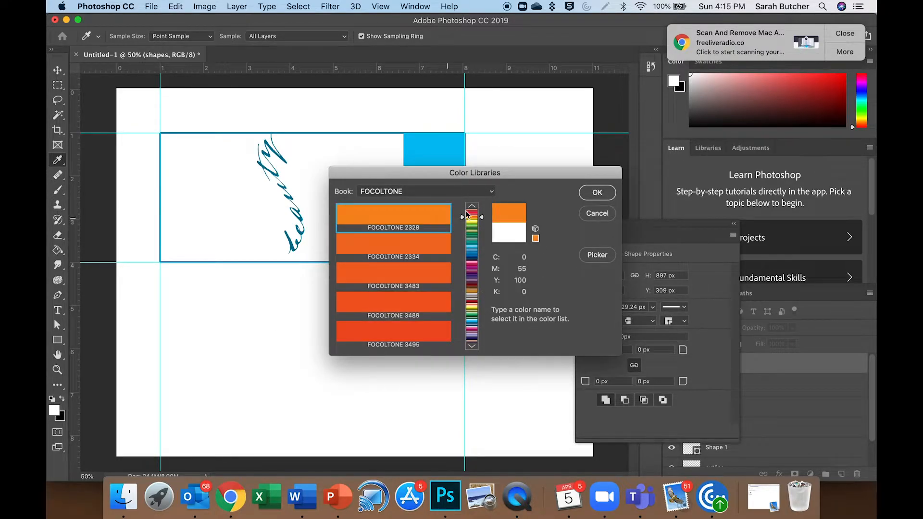
pyautogui.click(595, 194)
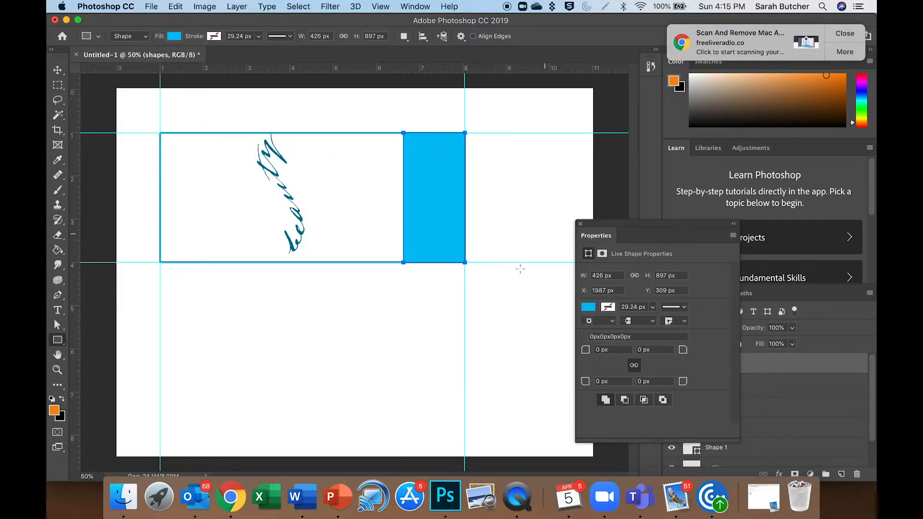
# Move the floating shape properties clear of the layer list and set the "shapes" layer's opacity to 17%
pyautogui.moveTo(639, 229); pyautogui.dragTo(567, 126)
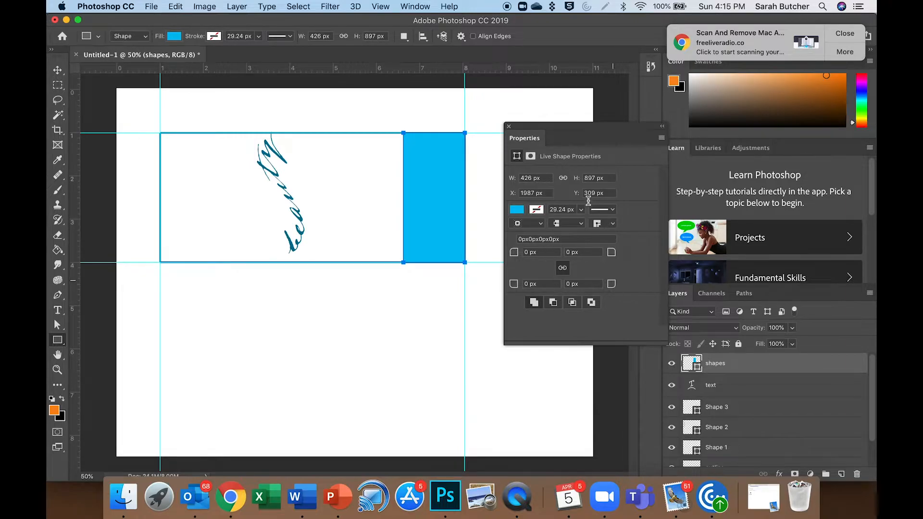
pyautogui.moveTo(558, 127); pyautogui.dragTo(574, 361)
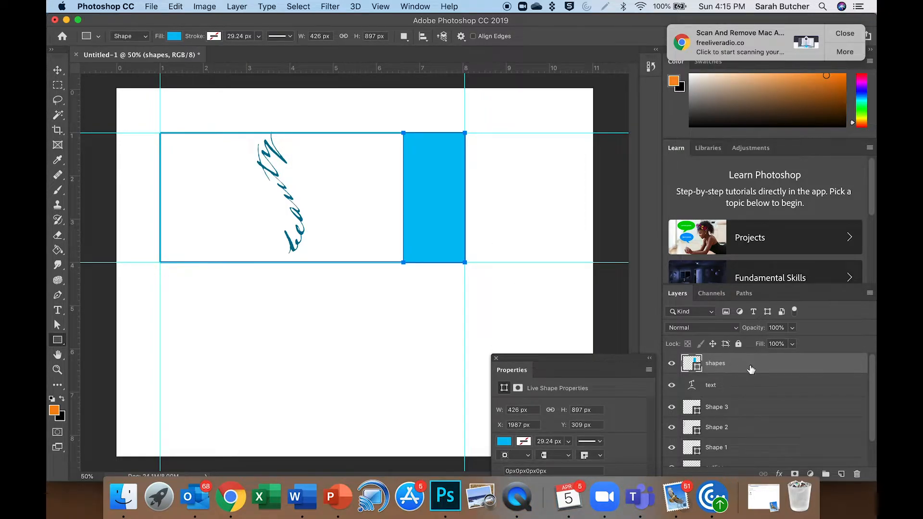
pyautogui.moveTo(792, 328); pyautogui.dragTo(748, 342)
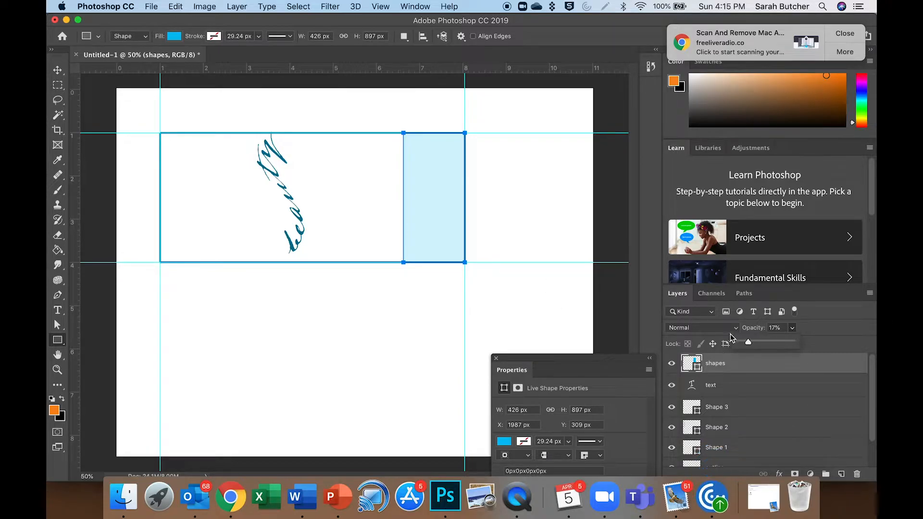
# Preview other blend modes such as Screen on the "shapes" layer and keep it on Normal
pyautogui.click(713, 313)
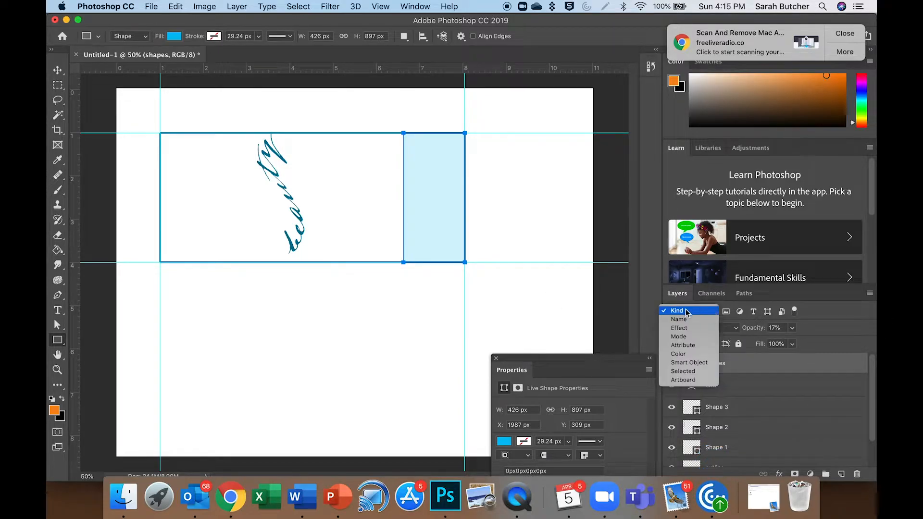
pyautogui.click(811, 336)
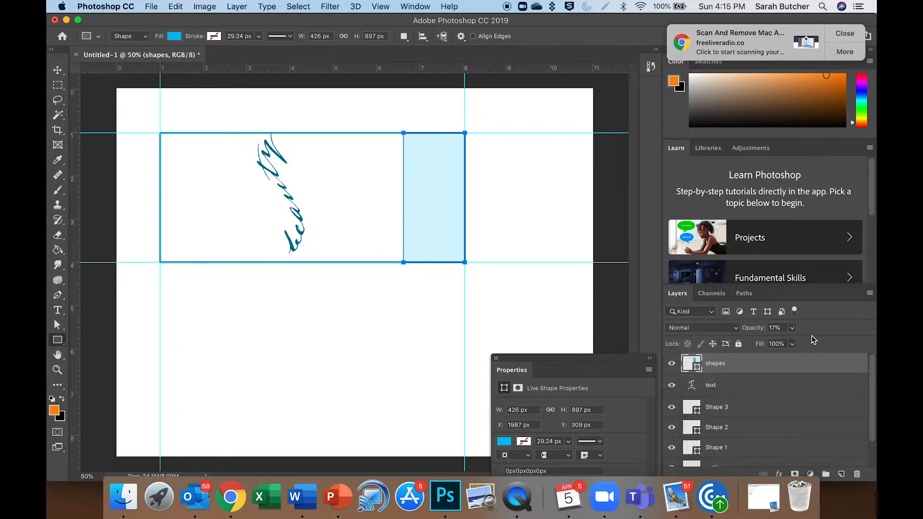
pyautogui.click(729, 328)
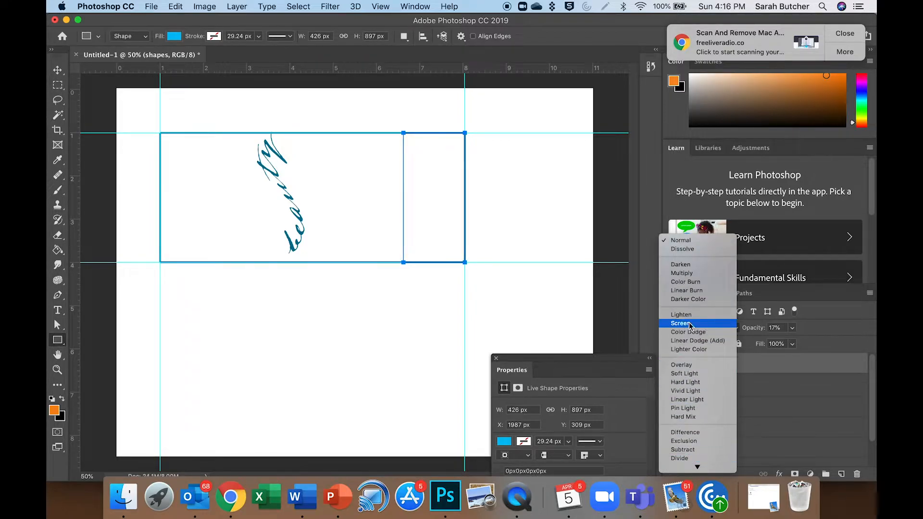
pyautogui.click(673, 241)
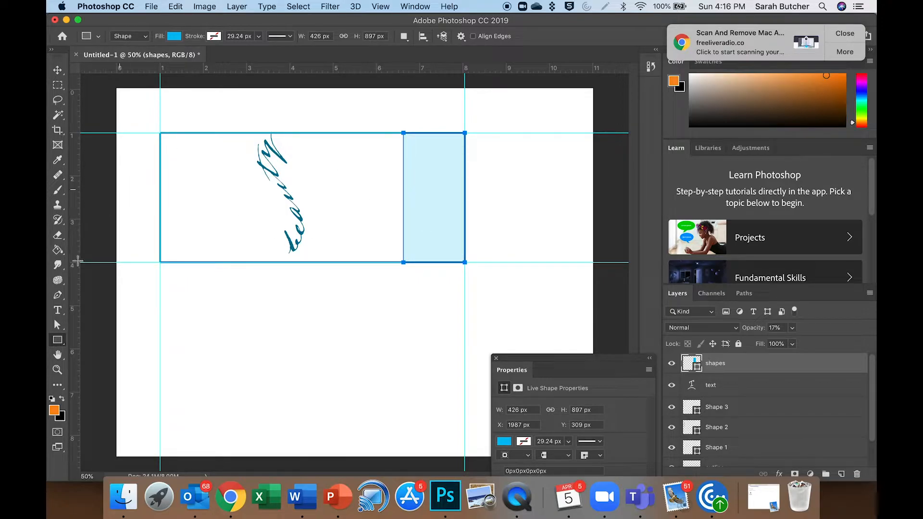
# Activate the Custom Shape tool, cancel the custom shape size dialog and browse the available preset shapes
pyautogui.click(59, 341)
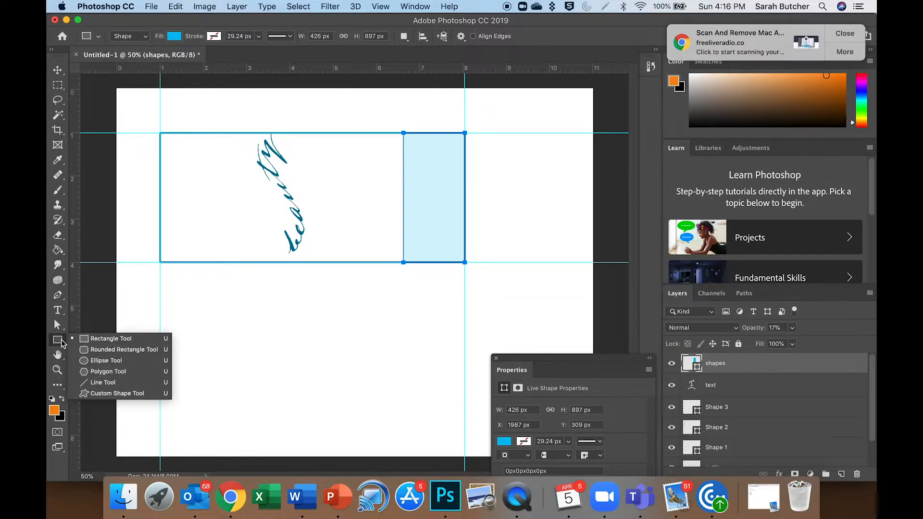
pyautogui.click(103, 394)
pyautogui.click(102, 395)
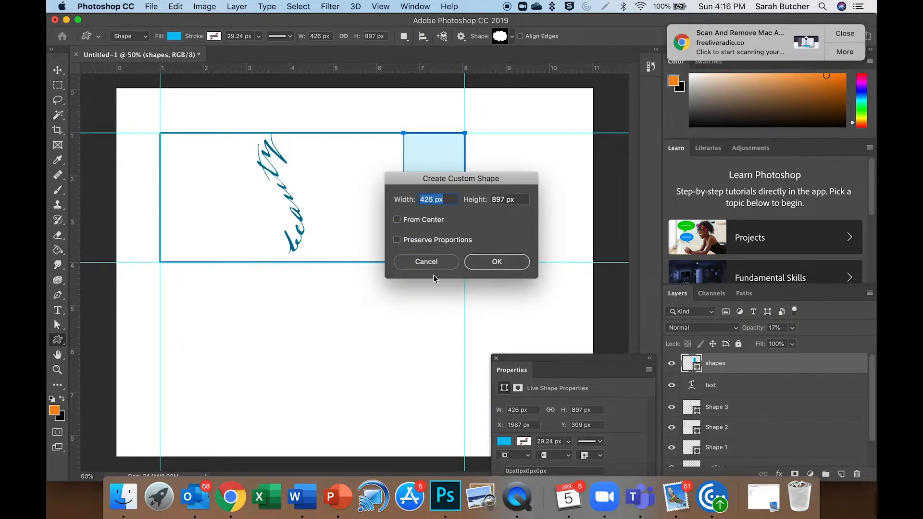
pyautogui.click(423, 261)
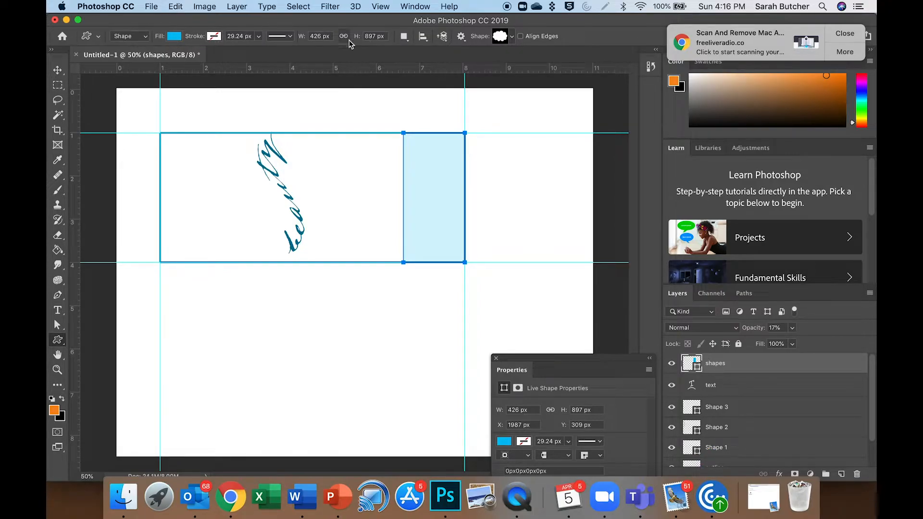
pyautogui.click(511, 37)
pyautogui.scroll(-5, 454, 178)
pyautogui.scroll(5, 454, 177)
pyautogui.scroll(-5, 622, 201)
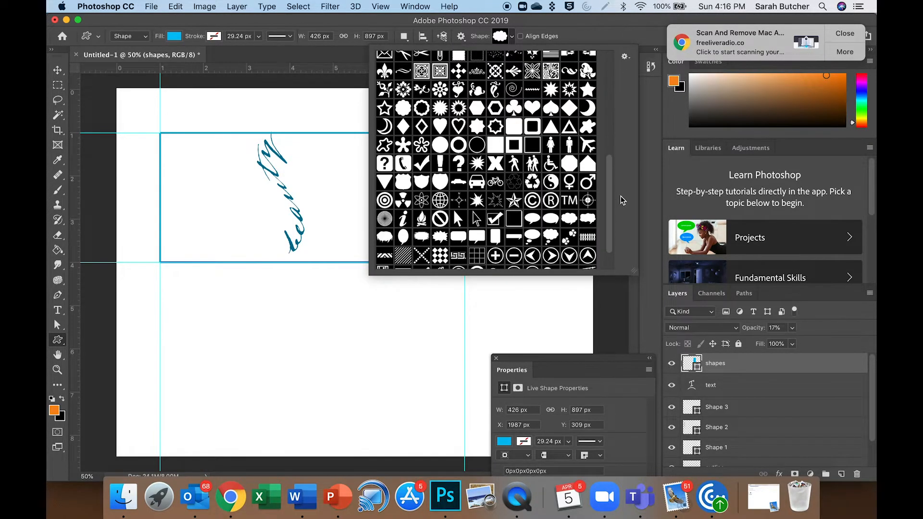
pyautogui.click(625, 58)
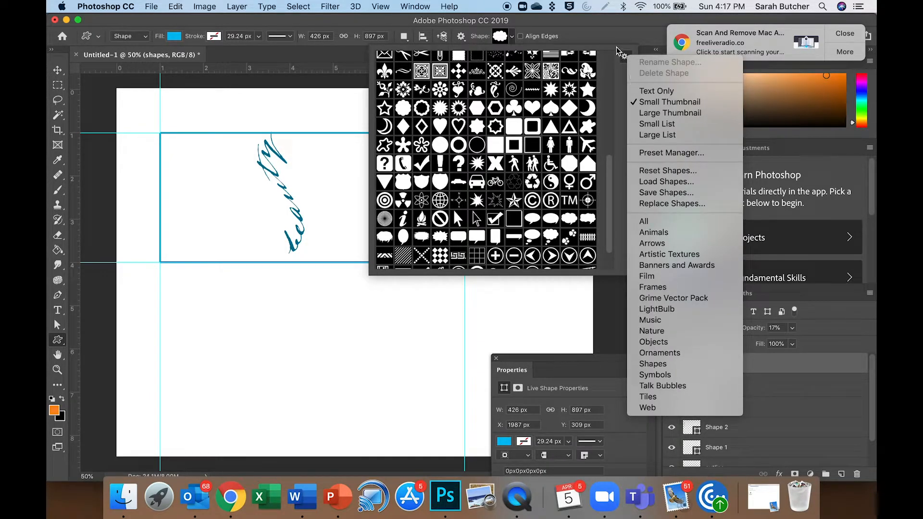
pyautogui.click(619, 91)
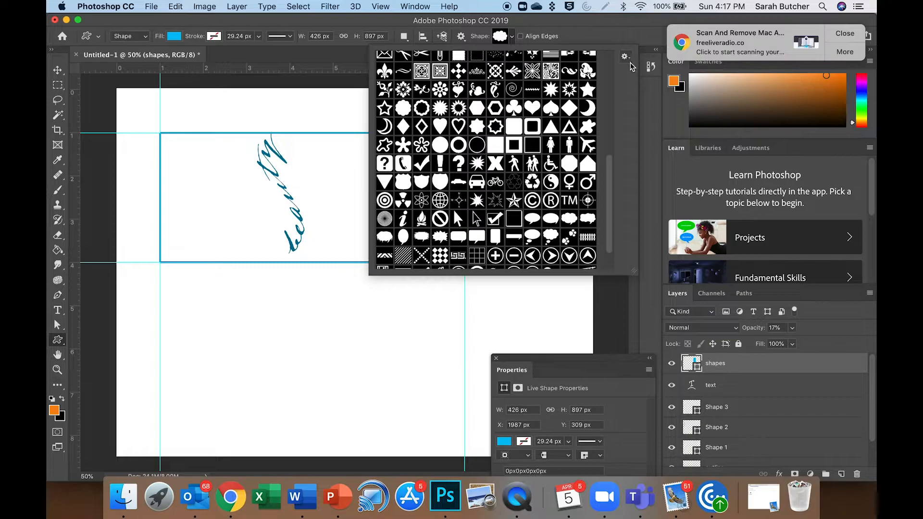
pyautogui.click(630, 60)
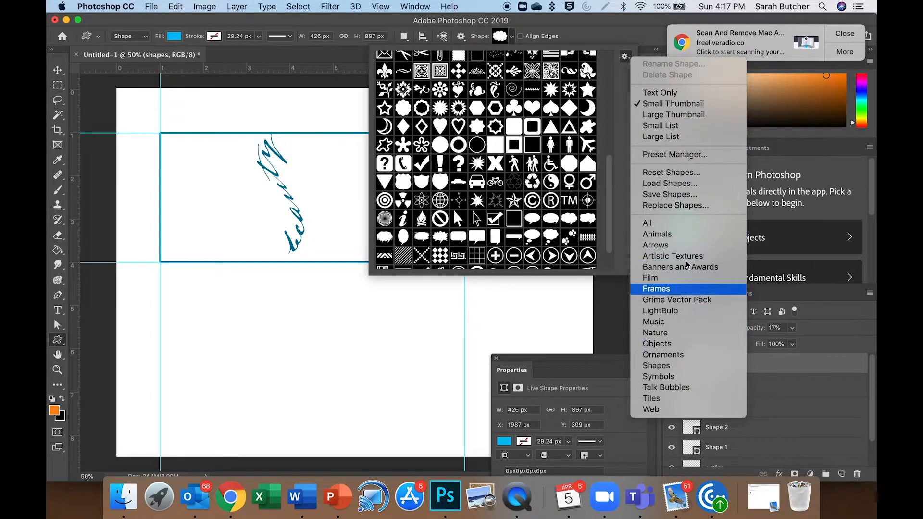
pyautogui.click(658, 234)
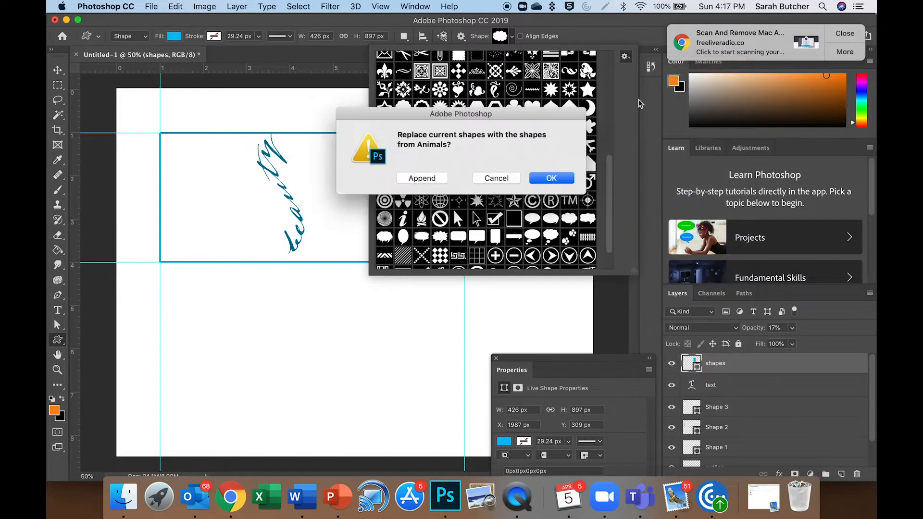
pyautogui.click(486, 179)
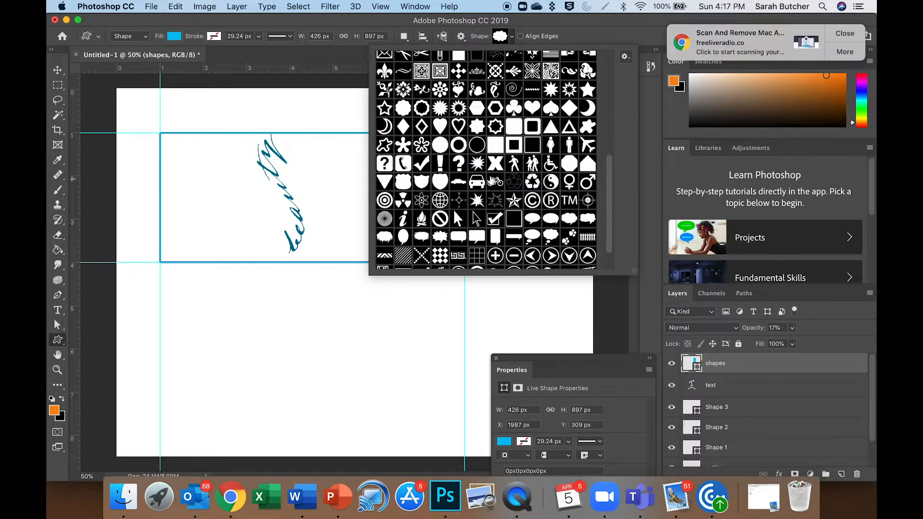
# Replace the current custom shape presets with the complete All set
pyautogui.click(626, 57)
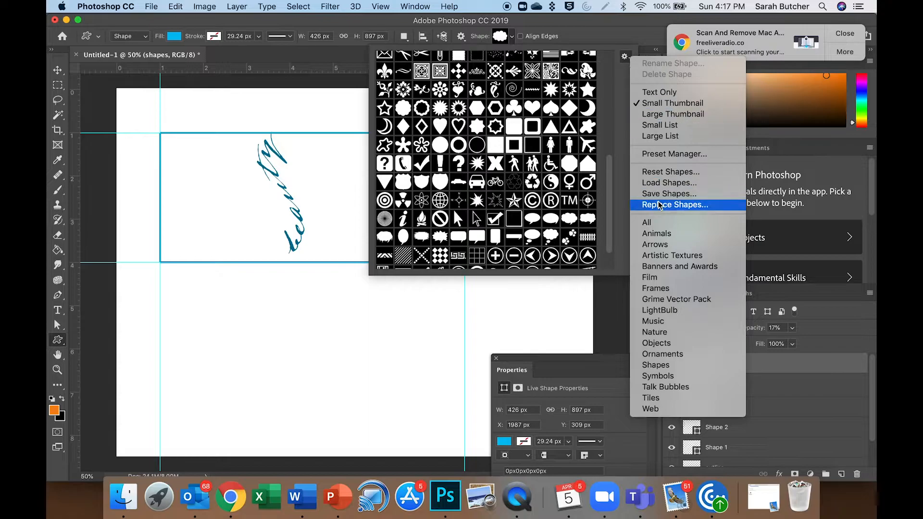
pyautogui.click(659, 224)
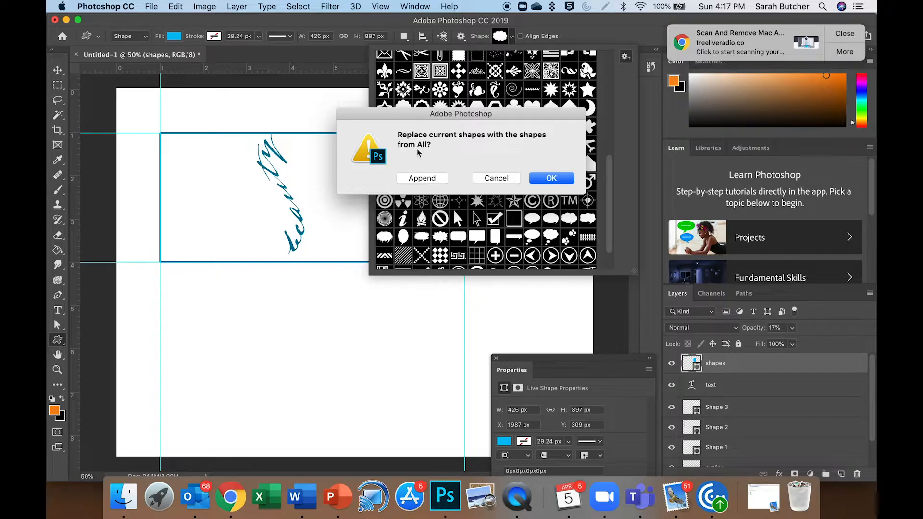
pyautogui.click(546, 178)
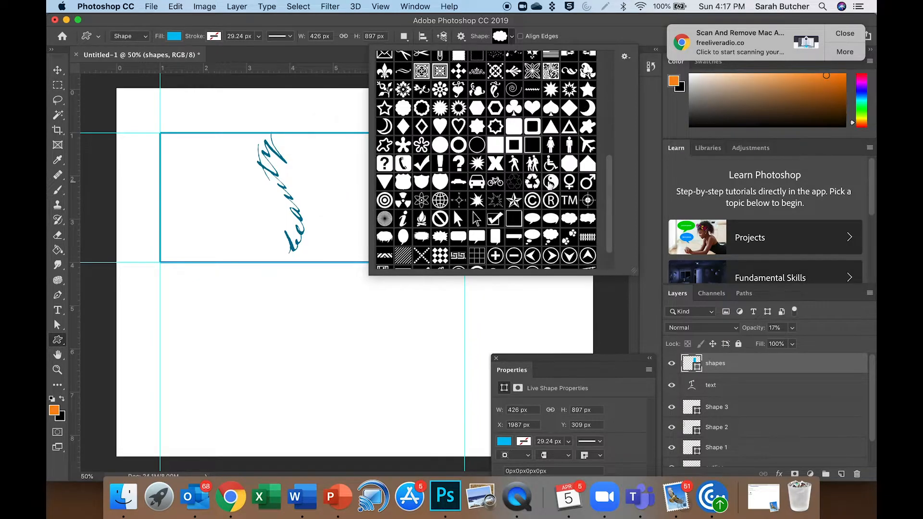
# Pick the fern leaf preset and draw two leaves between "beauty" and the pale rectangle, the lower one about 314 x 350 px
pyautogui.scroll(10, 612, 211)
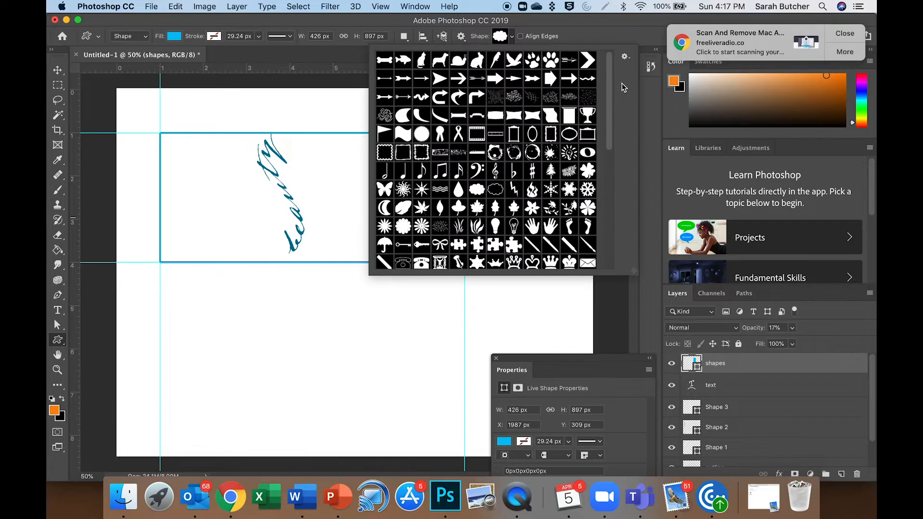
pyautogui.scroll(-3, 612, 197)
pyautogui.scroll(-5, 611, 197)
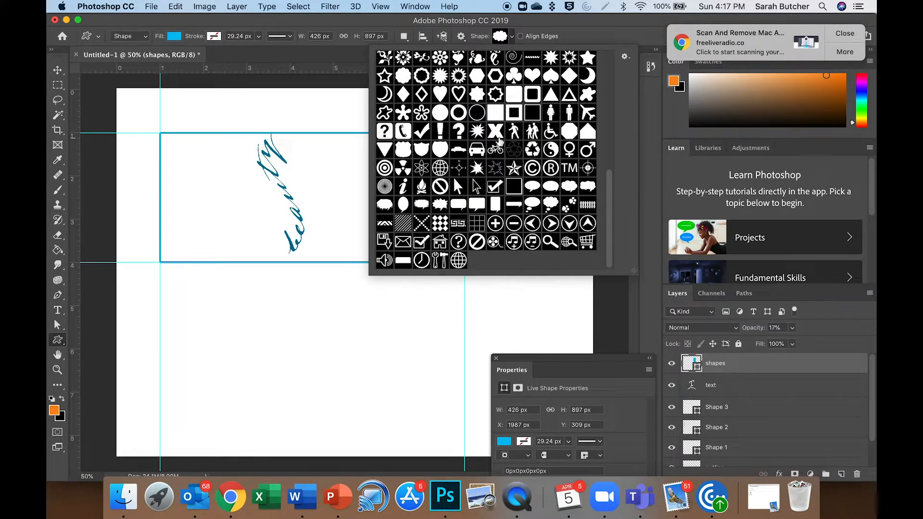
pyautogui.scroll(4, 499, 141)
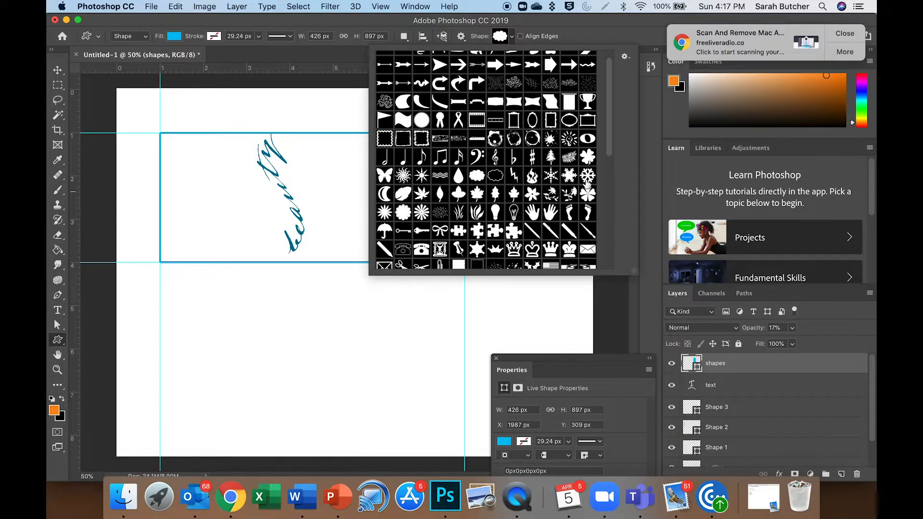
pyautogui.scroll(-3, 529, 175)
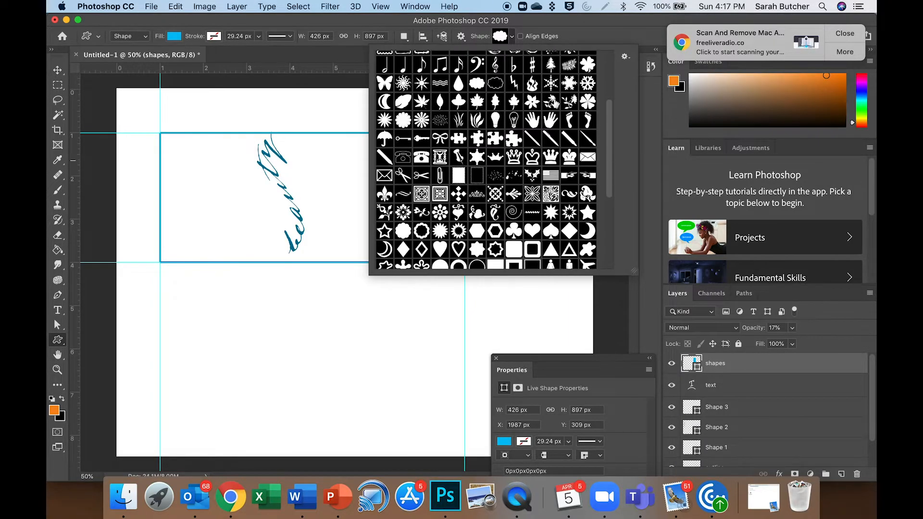
pyautogui.click(567, 68)
pyautogui.click(278, 158)
pyautogui.moveTo(304, 148); pyautogui.dragTo(364, 184)
pyautogui.moveTo(321, 206); pyautogui.dragTo(368, 258)
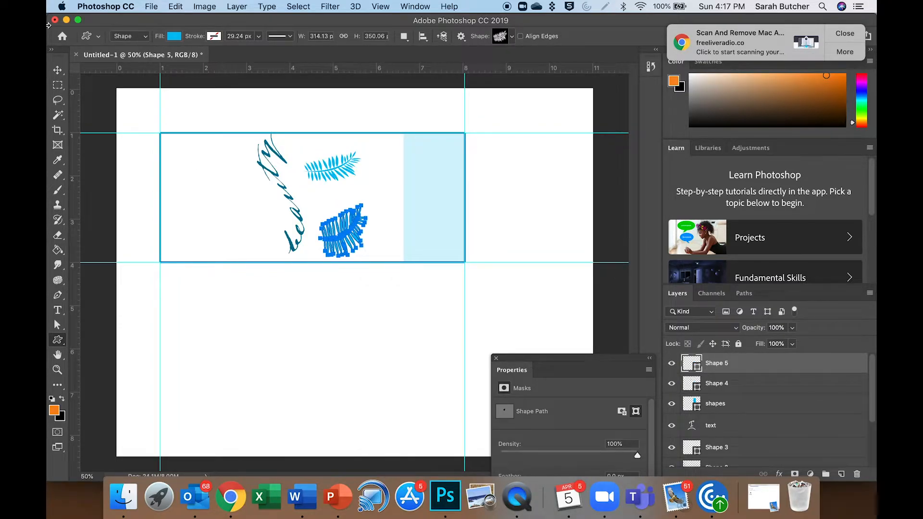
# Shrink the upper fern leaf to about 51% width and 71% height and rotate it about -110°, above the lower leaf
pyautogui.click(57, 70)
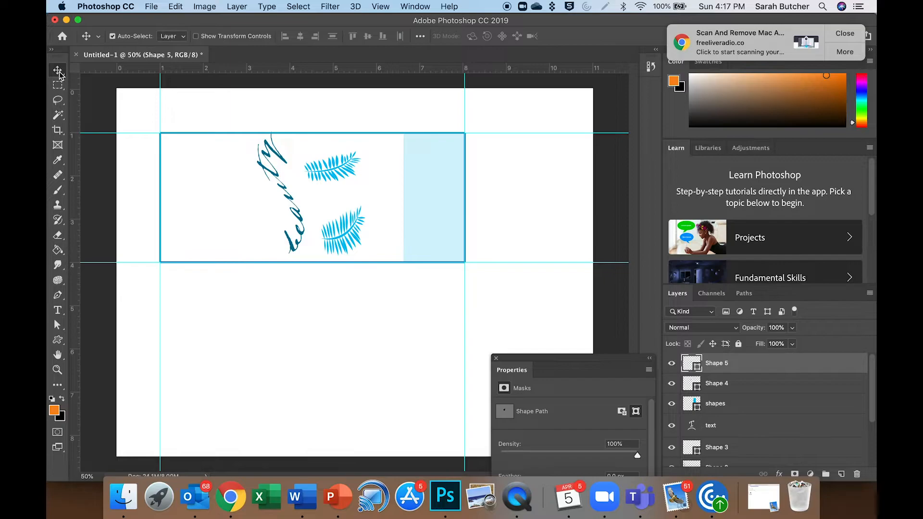
pyautogui.click(336, 246)
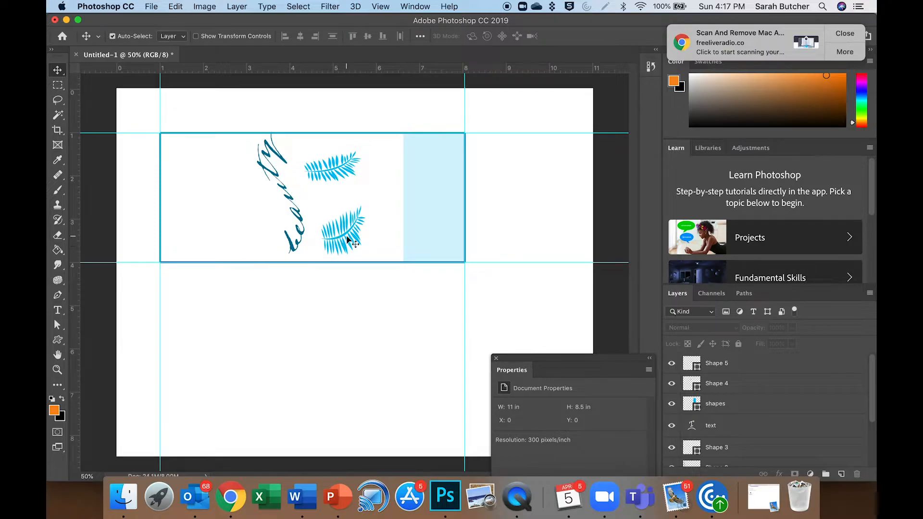
pyautogui.click(113, 36)
pyautogui.click(339, 174)
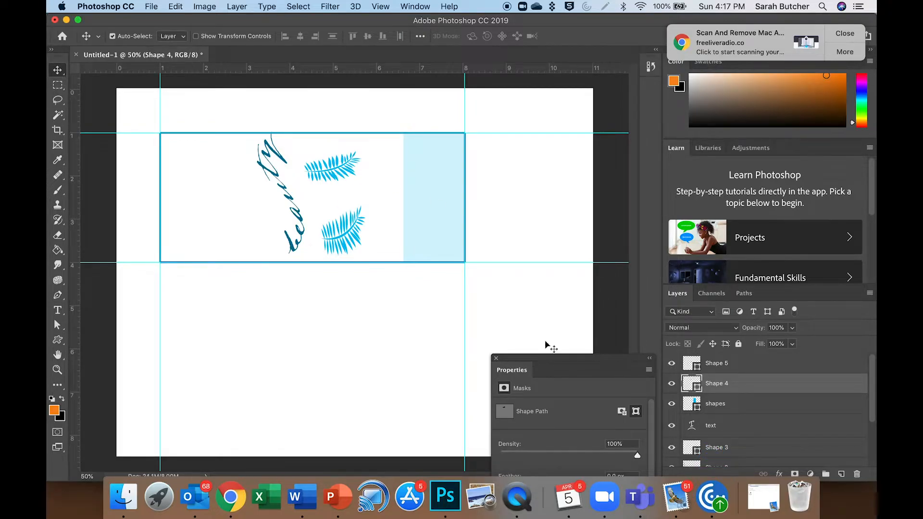
pyautogui.click(495, 359)
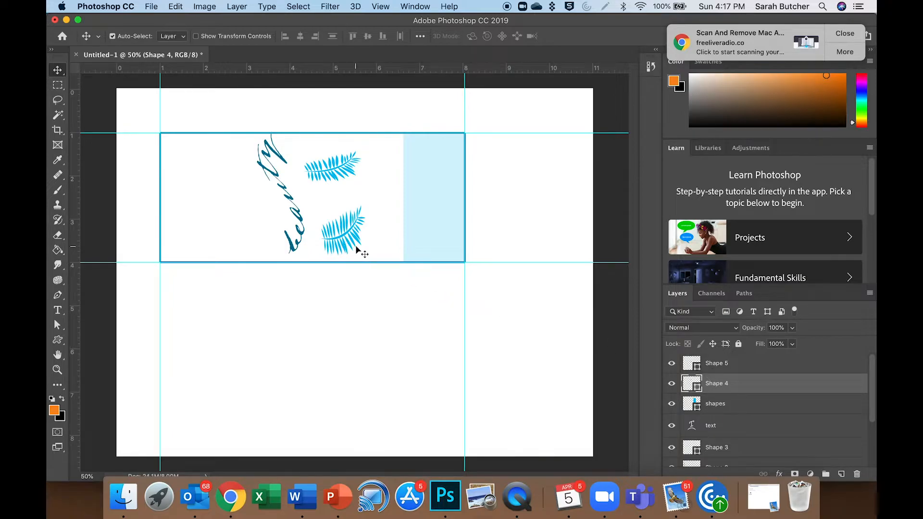
pyautogui.press('super+t')
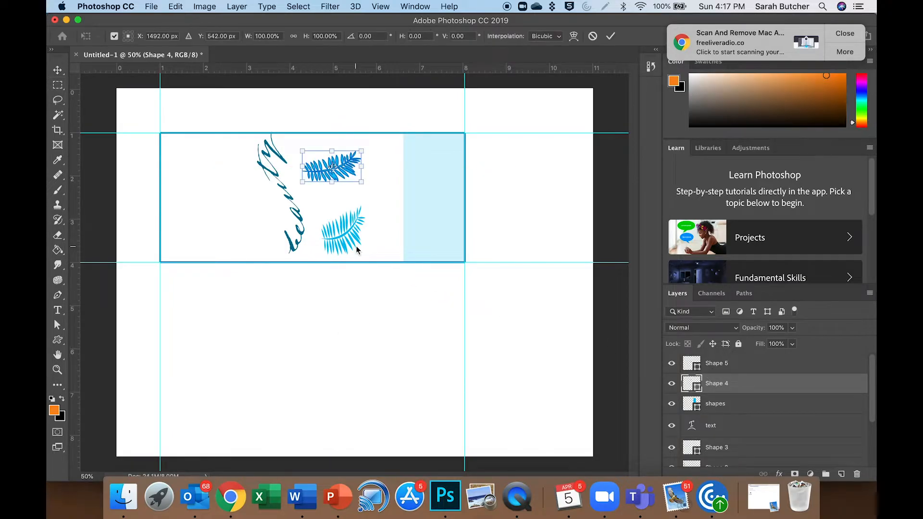
pyautogui.moveTo(373, 150); pyautogui.dragTo(326, 168)
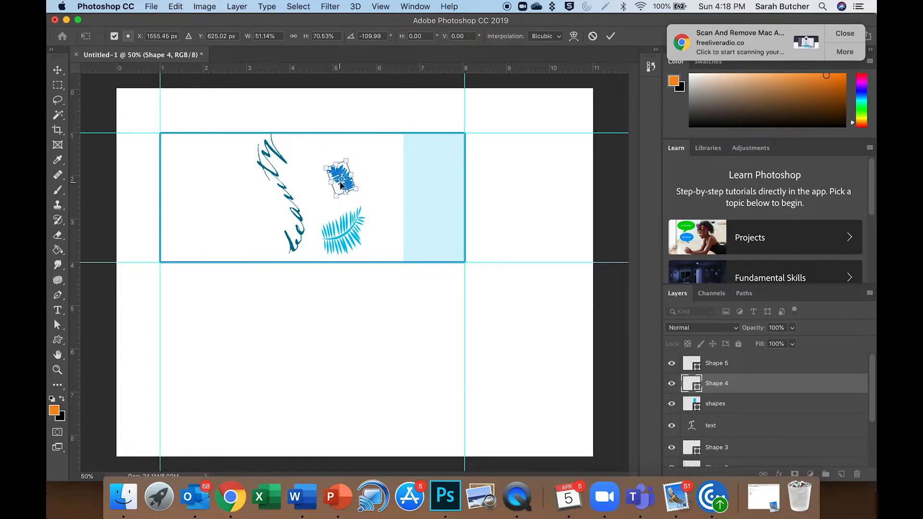
pyautogui.press('Return')
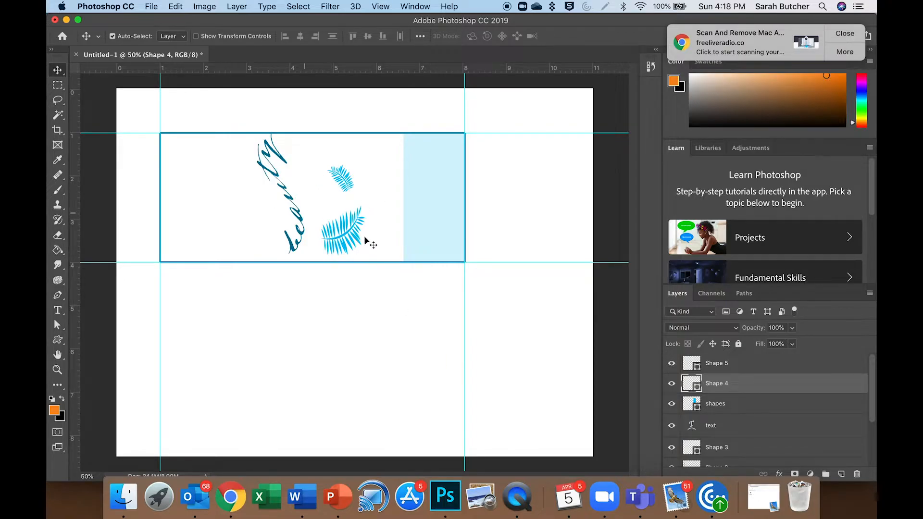
# Toggle the visibility of the Shape 4 and Shape 5 layers off and on to check which leaf each holds
pyautogui.click(671, 386)
pyautogui.click(672, 385)
pyautogui.click(672, 365)
pyautogui.click(672, 365)
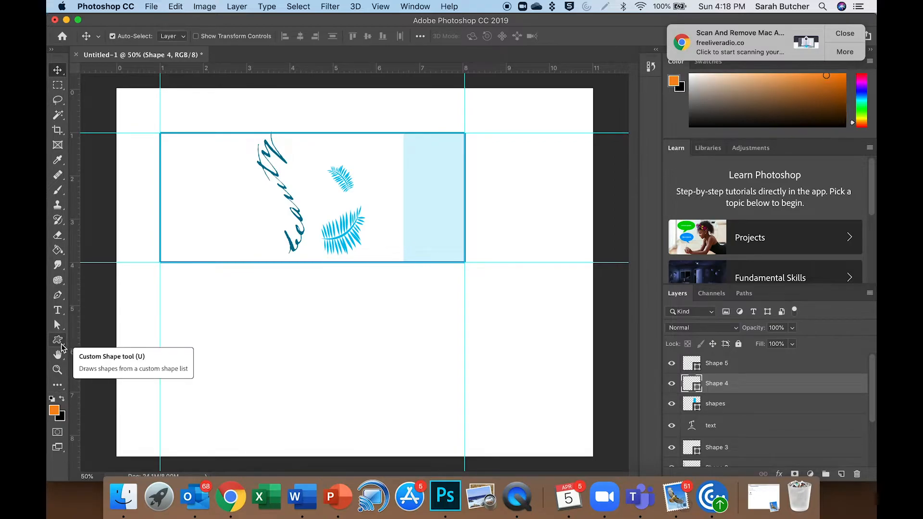
# Draw a solid blue rectangle about 2112 x 897 px filling the area between the guides
pyautogui.moveTo(61, 345); pyautogui.dragTo(62, 345)
pyautogui.click(96, 342)
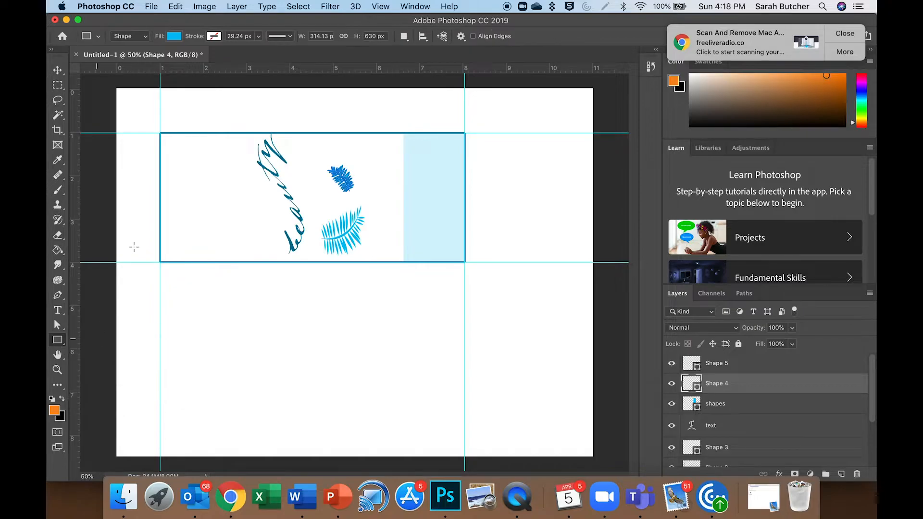
pyautogui.moveTo(160, 132); pyautogui.dragTo(465, 262)
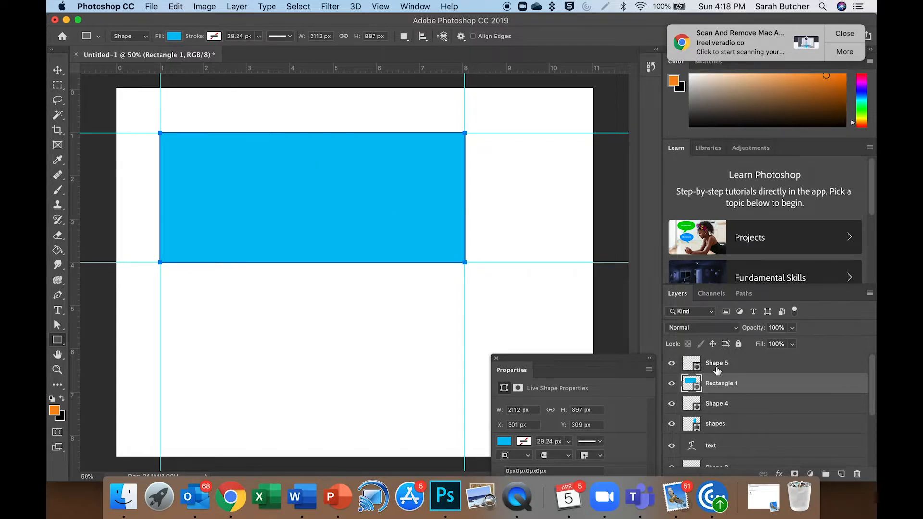
# Move the Rectangle 1 layer down the layer stack to sit below "outline" and directly above Background
pyautogui.moveTo(712, 386); pyautogui.dragTo(718, 449)
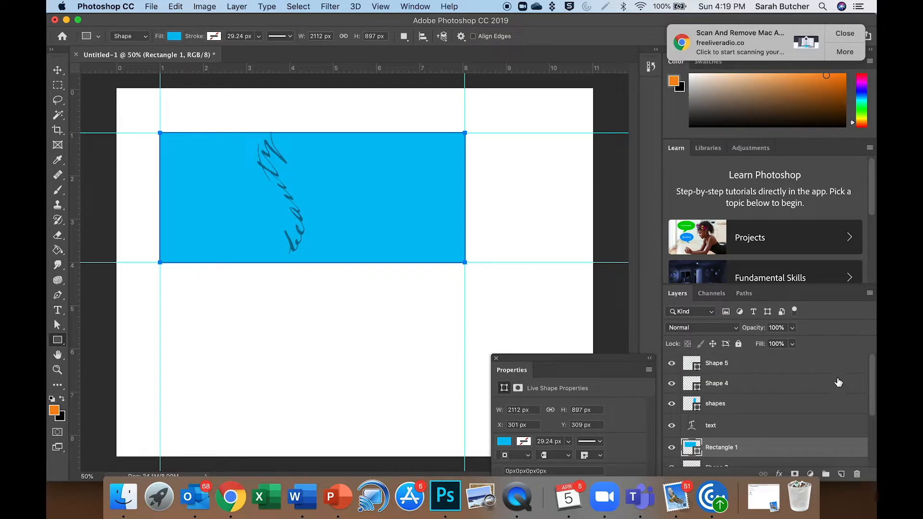
pyautogui.moveTo(875, 379); pyautogui.dragTo(875, 400)
pyautogui.moveTo(758, 408); pyautogui.dragTo(749, 441)
pyautogui.moveTo(871, 391); pyautogui.dragTo(874, 420)
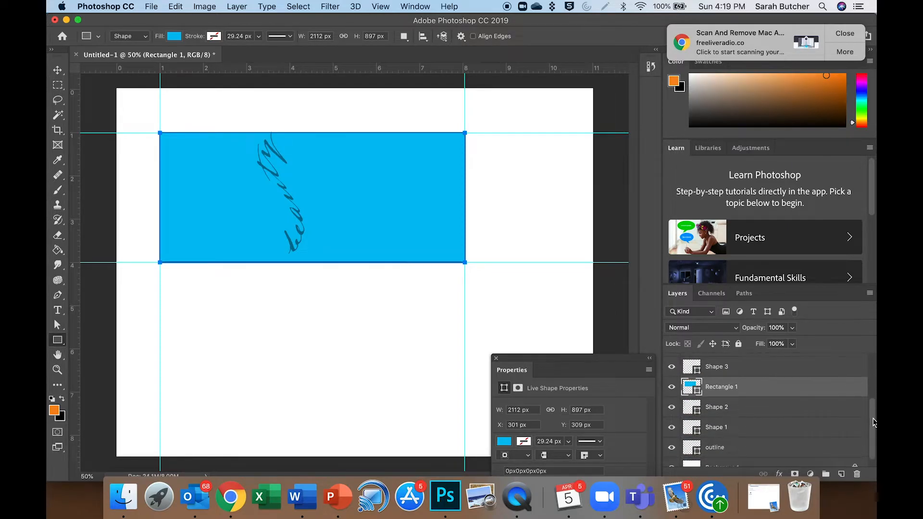
pyautogui.moveTo(748, 387); pyautogui.dragTo(746, 448)
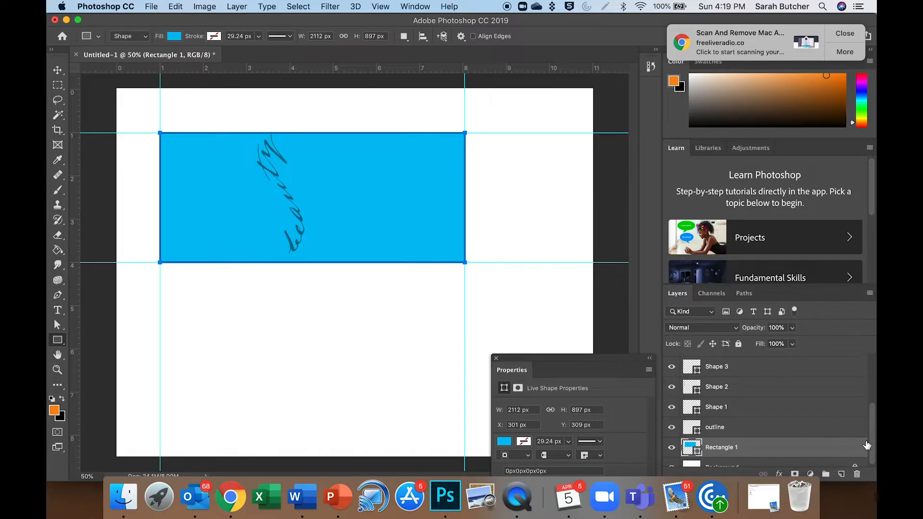
# Recolor the Shape 4 fern leaf to the dark teal 0f404d
pyautogui.moveTo(874, 445); pyautogui.dragTo(874, 406)
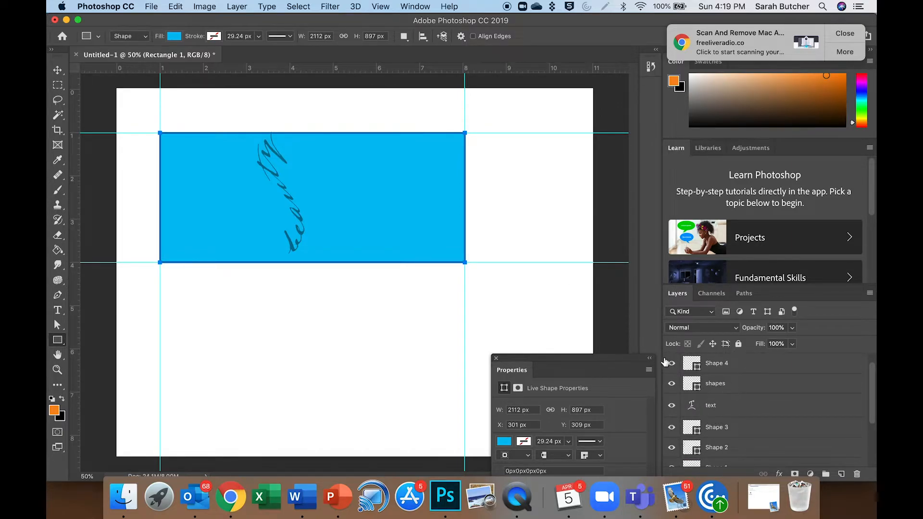
pyautogui.doubleClick(691, 364)
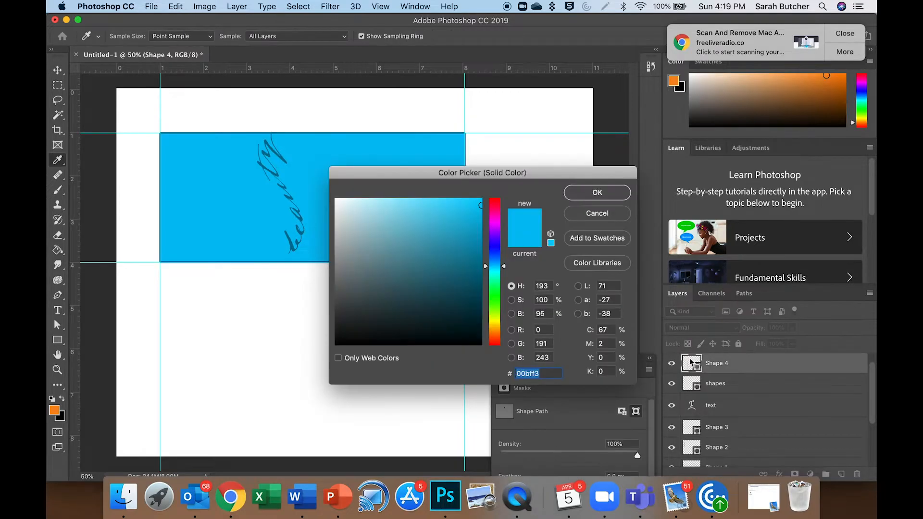
pyautogui.click(454, 299)
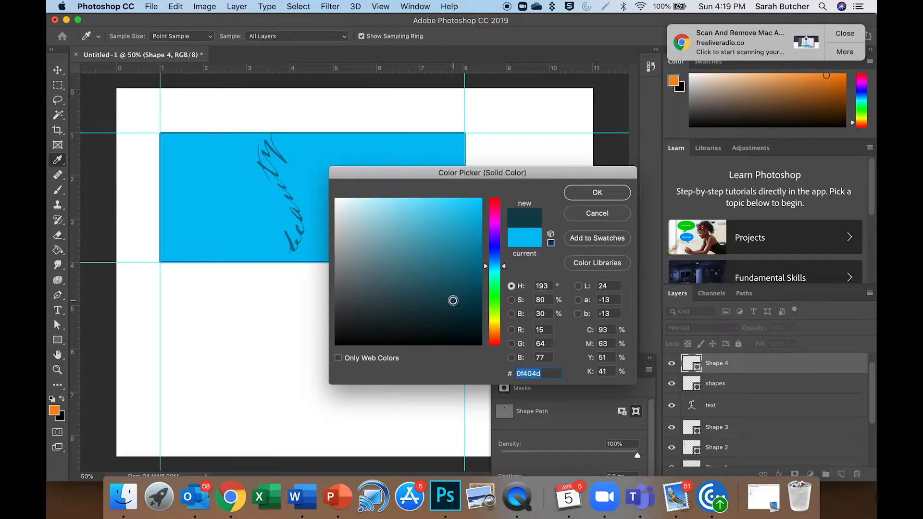
pyautogui.click(595, 192)
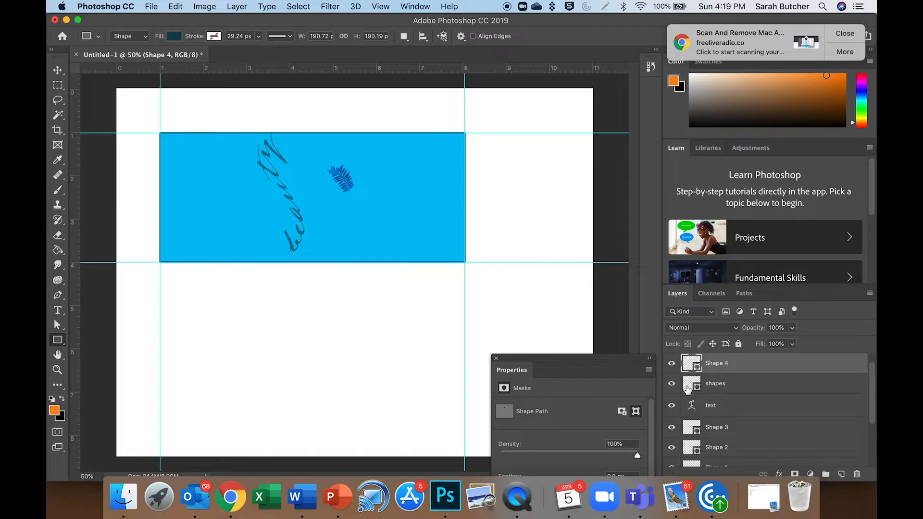
# Change the fill color of the translucent rectangle on the "shapes" layer to a dark teal
pyautogui.click(723, 384)
pyautogui.doubleClick(716, 384)
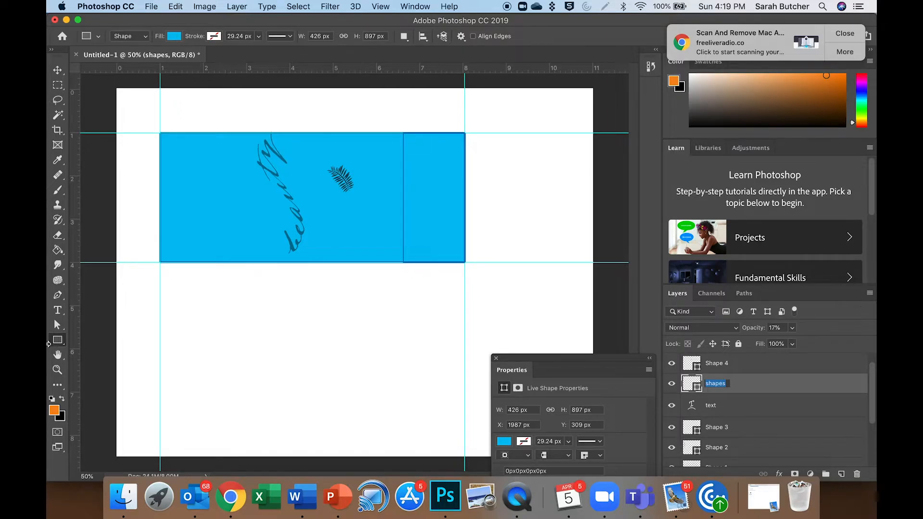
pyautogui.doubleClick(692, 384)
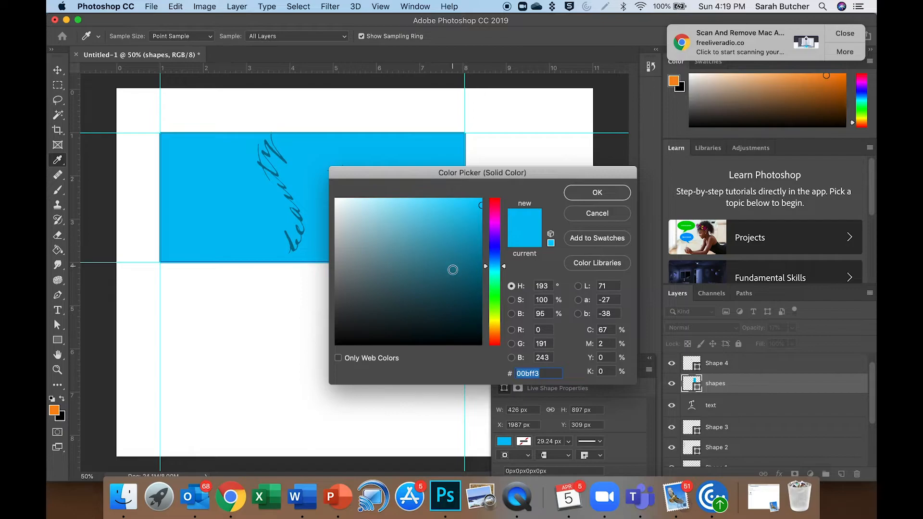
pyautogui.click(458, 273)
pyautogui.click(593, 201)
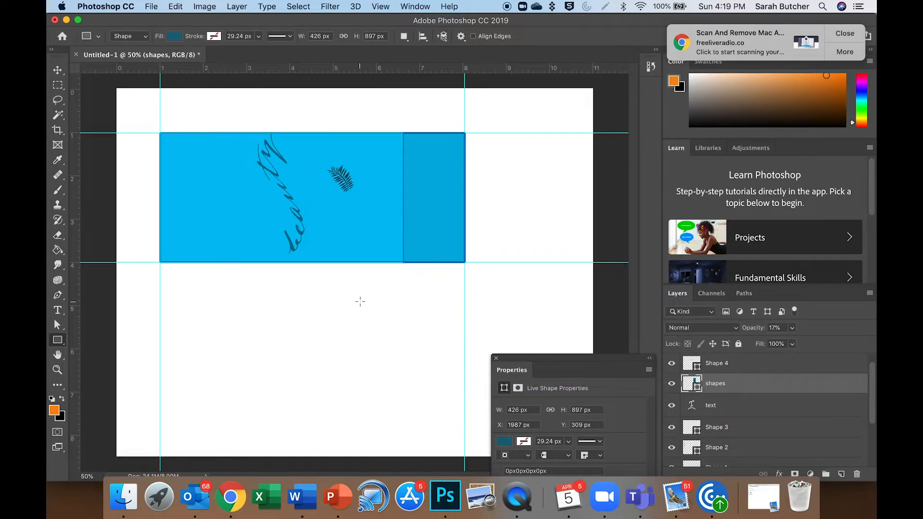
pyautogui.click(360, 302)
pyautogui.click(436, 247)
# Hide every layer except Background, including the leaves, text, shapes, outline and Rectangle 1
pyautogui.click(672, 364)
pyautogui.click(672, 384)
pyautogui.click(672, 405)
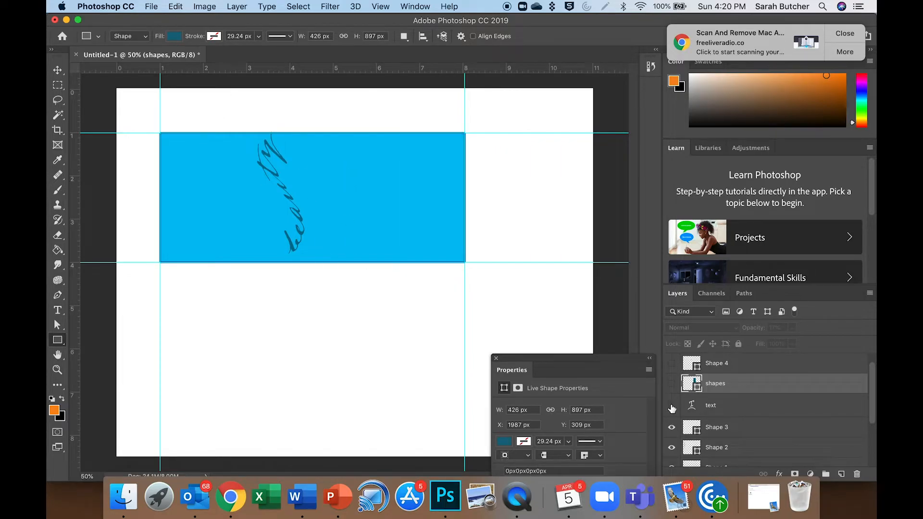
pyautogui.click(672, 427)
pyautogui.scroll(-3, 674, 432)
pyautogui.click(672, 376)
pyautogui.click(672, 396)
pyautogui.click(672, 417)
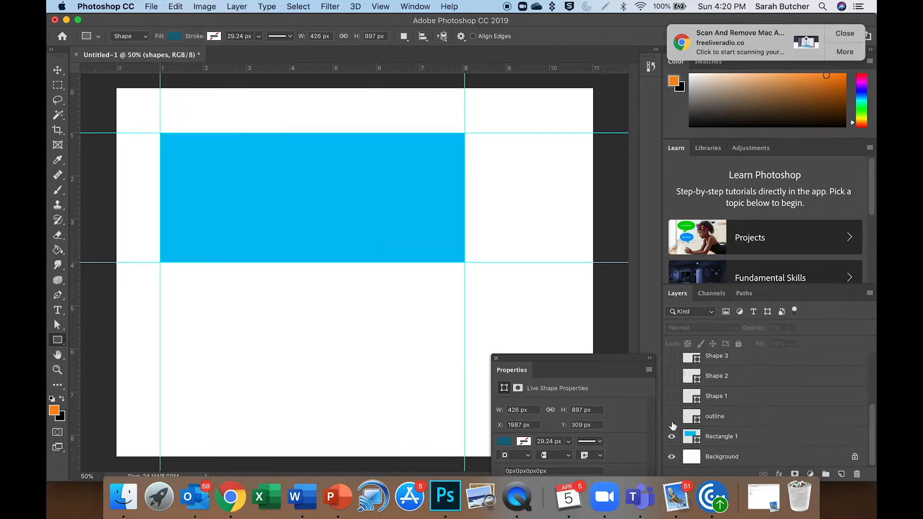
pyautogui.click(672, 436)
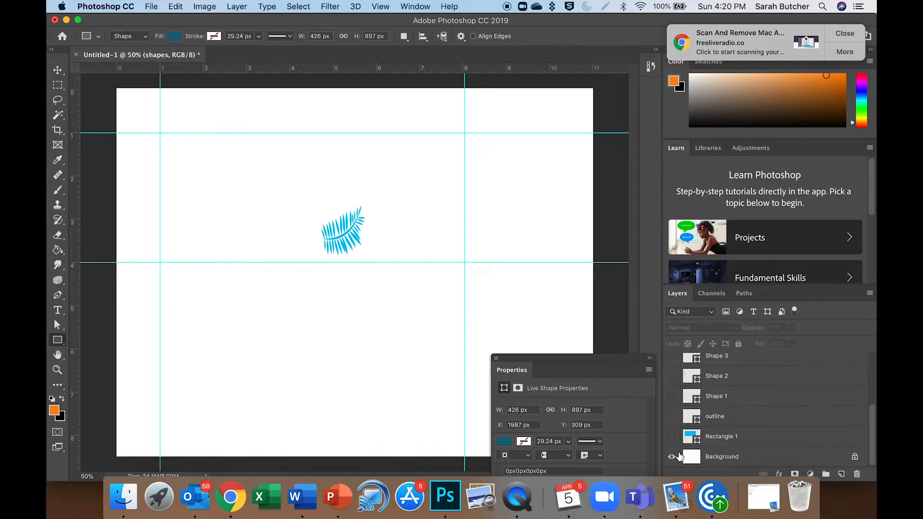
pyautogui.scroll(3, 688, 433)
pyautogui.click(672, 363)
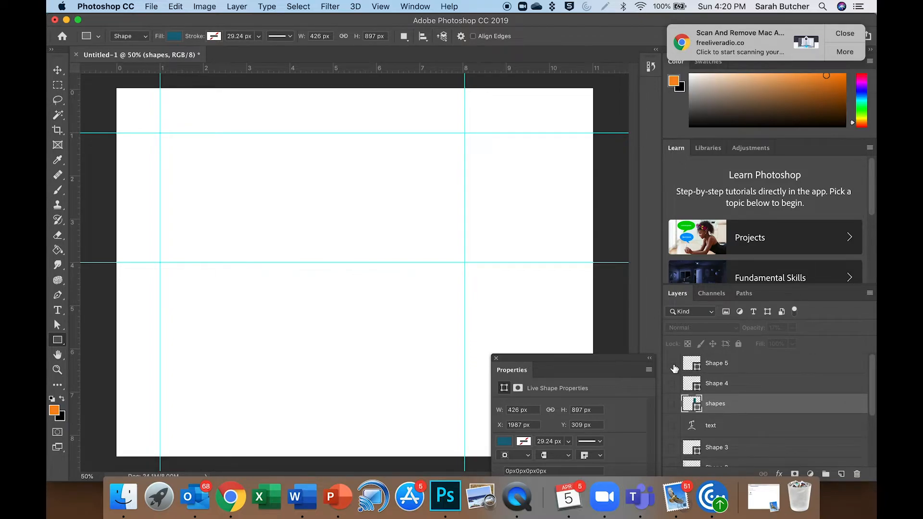
# Move the Properties panel off the canvas and place boxdesign.jpg from Downloads as an embedded image
pyautogui.moveTo(545, 360); pyautogui.dragTo(861, 218)
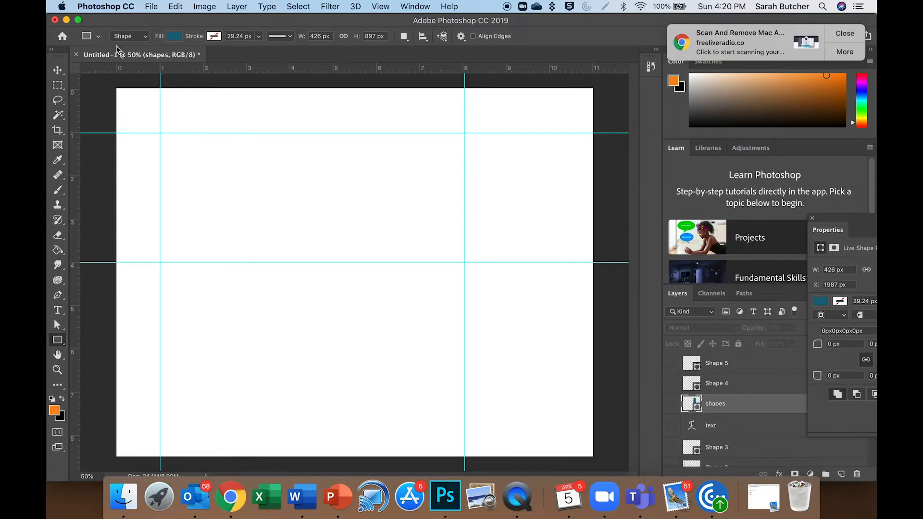
pyautogui.click(150, 5)
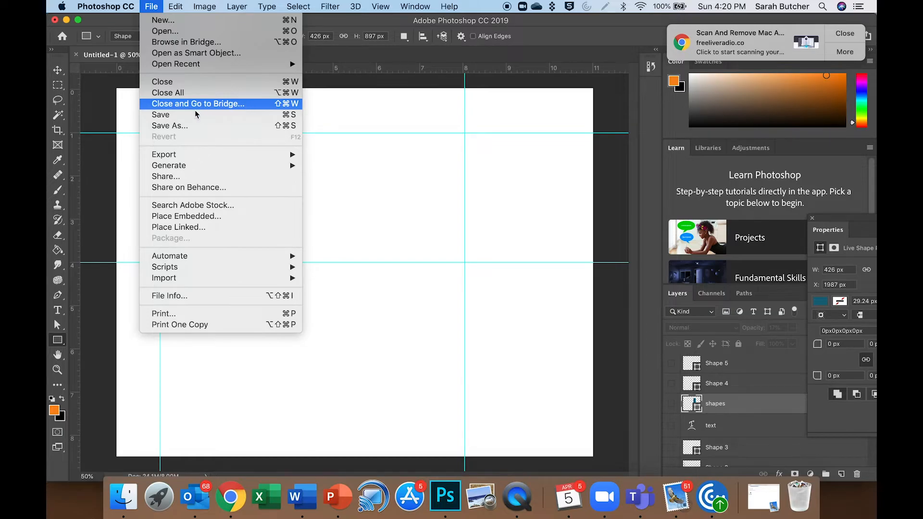
pyautogui.click(194, 217)
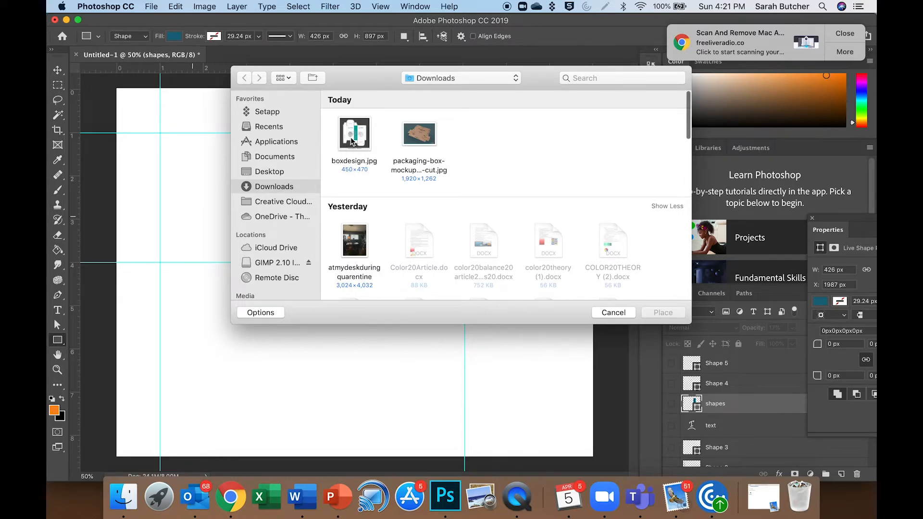
pyautogui.click(350, 137)
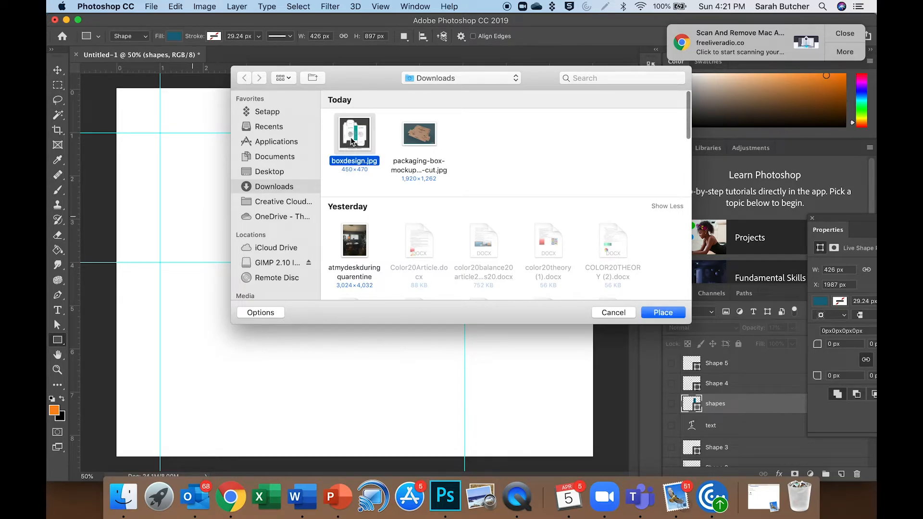
pyautogui.click(663, 313)
pyautogui.press('Return')
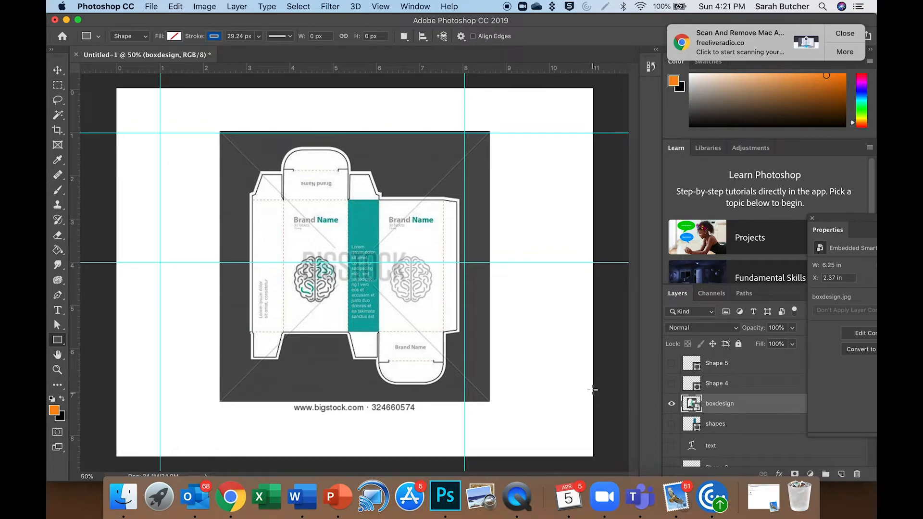
# Enlarge the boxdesign image proportionally to about 134% and rotate it about 90° clockwise so the box template lies sideways
pyautogui.click(57, 71)
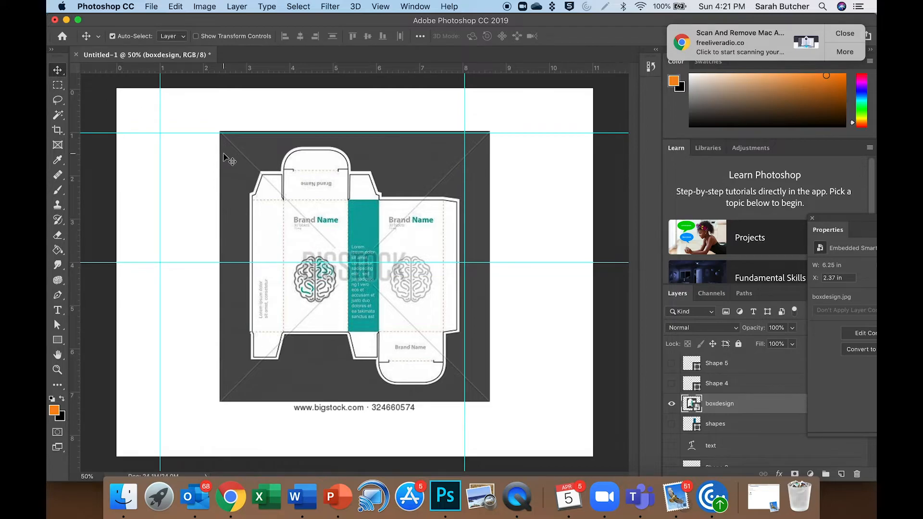
pyautogui.press('super+t')
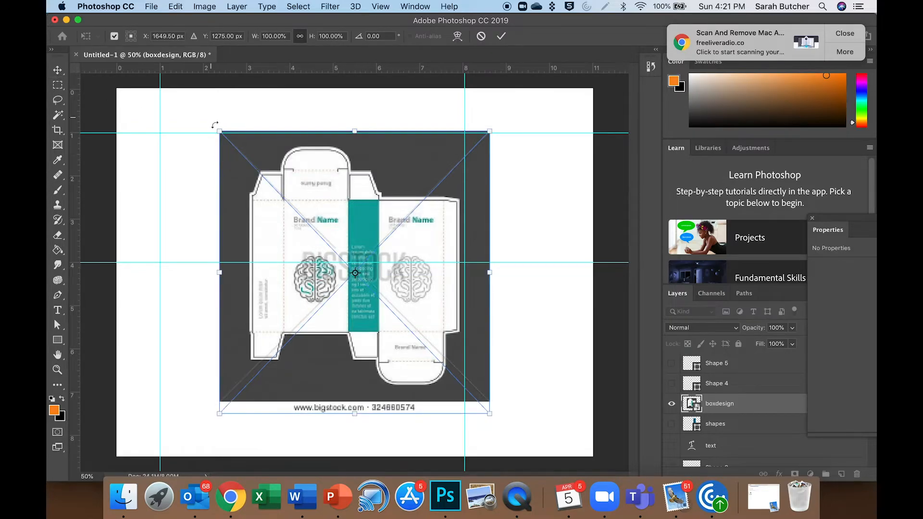
pyautogui.moveTo(219, 130); pyautogui.dragTo(186, 96)
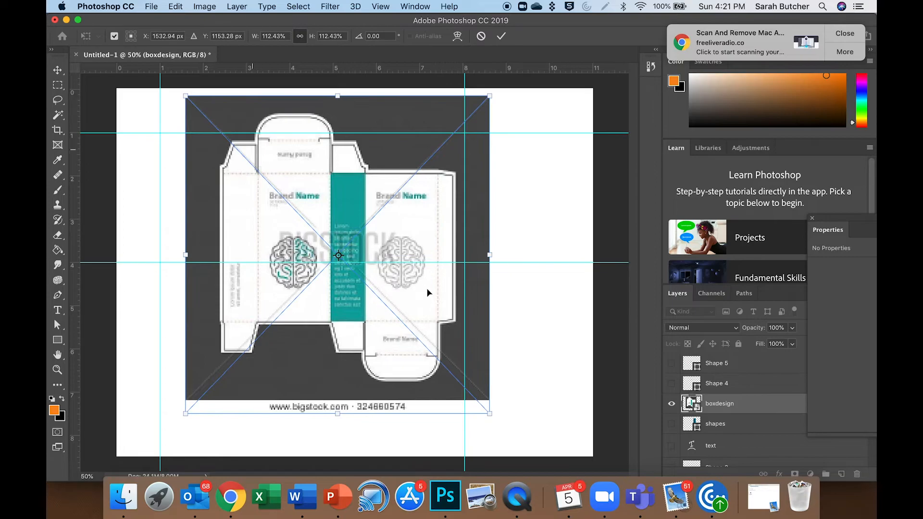
pyautogui.moveTo(489, 413); pyautogui.dragTo(520, 442)
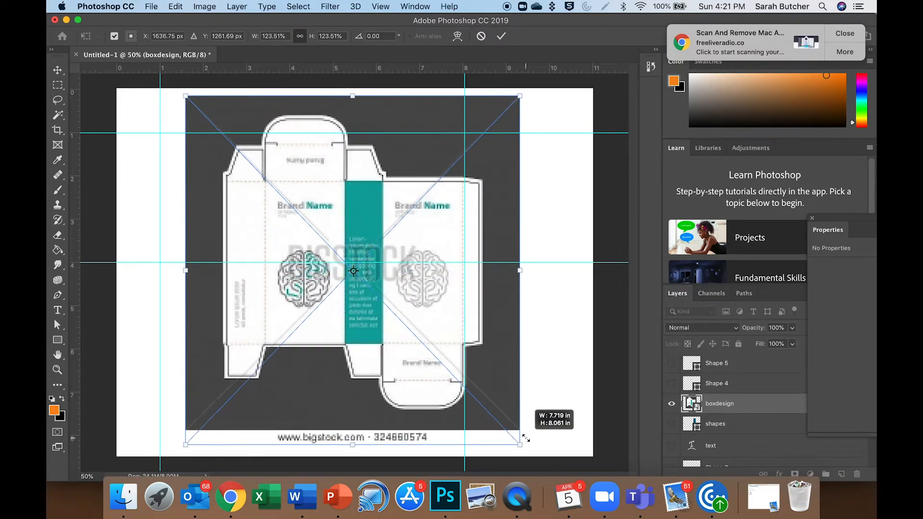
pyautogui.moveTo(452, 454); pyautogui.dragTo(337, 437)
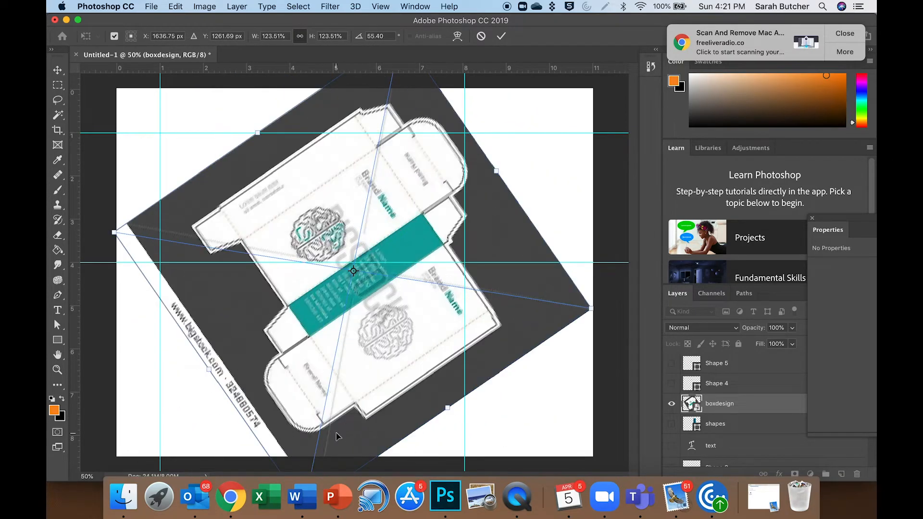
pyautogui.moveTo(545, 390); pyautogui.dragTo(425, 425)
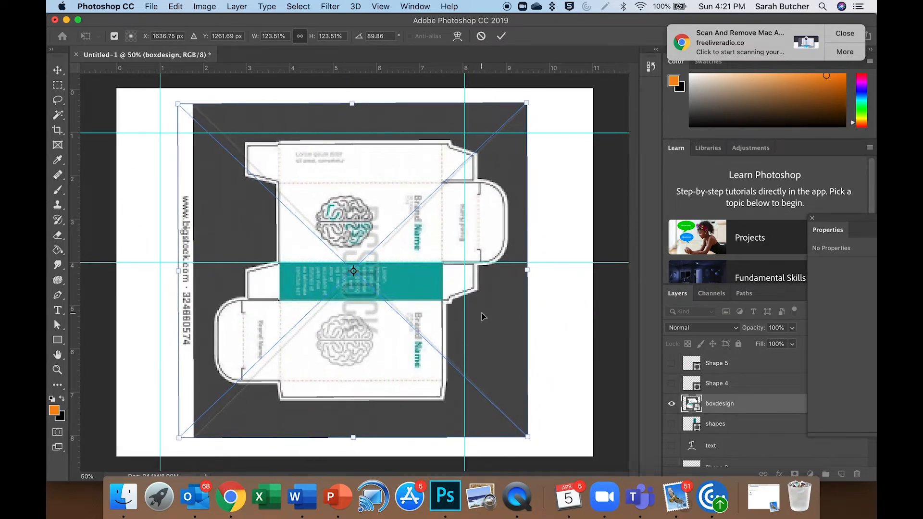
pyautogui.moveTo(526, 104); pyautogui.dragTo(547, 85)
pyautogui.moveTo(174, 79); pyautogui.dragTo(158, 84)
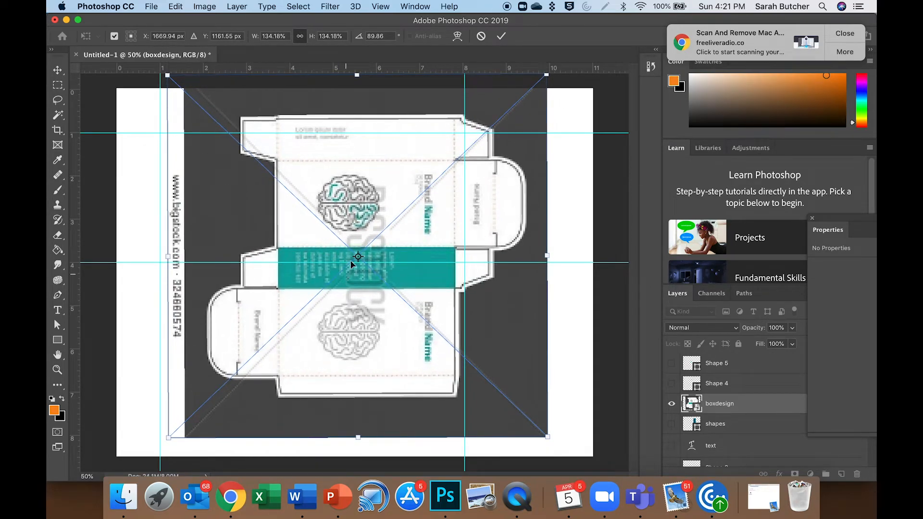
pyautogui.press('Return')
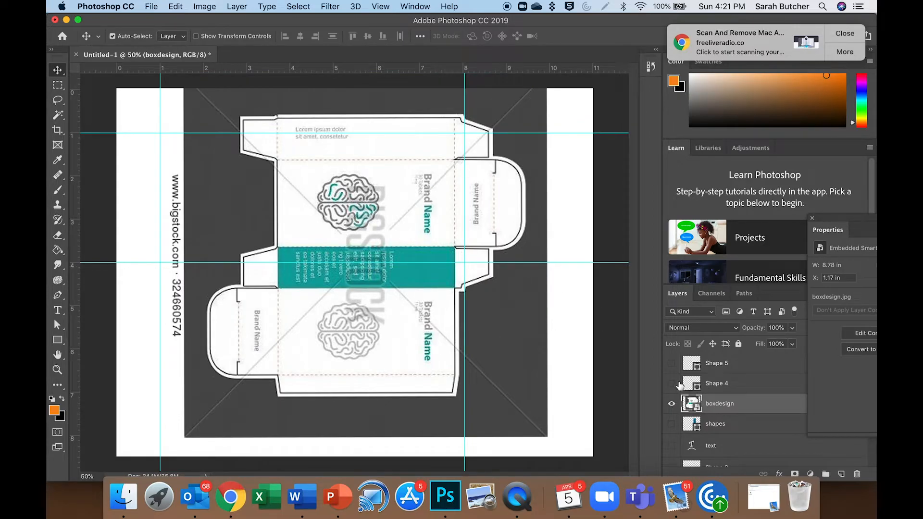
# Place the boxdesign layer above Shape 4 and move both horizontal guides up off the canvas
pyautogui.moveTo(722, 406); pyautogui.dragTo(858, 475)
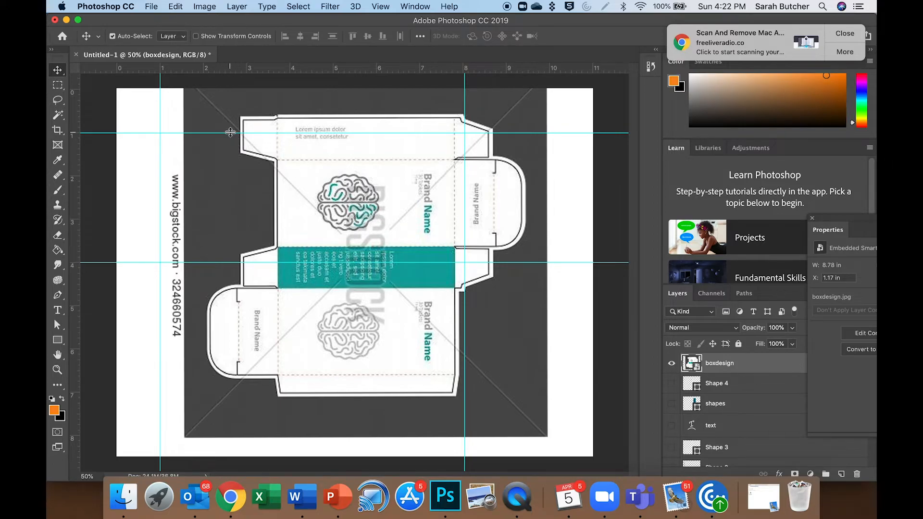
pyautogui.moveTo(147, 135); pyautogui.dragTo(144, 74)
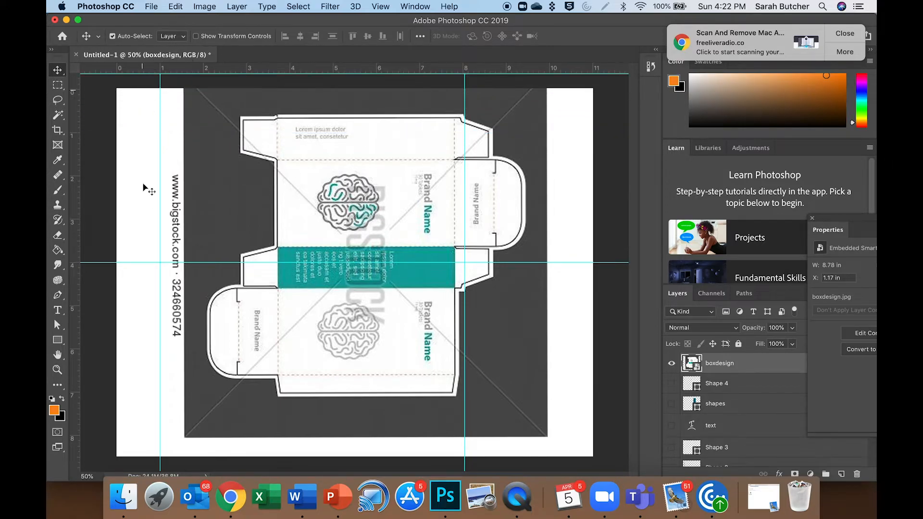
pyautogui.moveTo(144, 264); pyautogui.dragTo(154, 81)
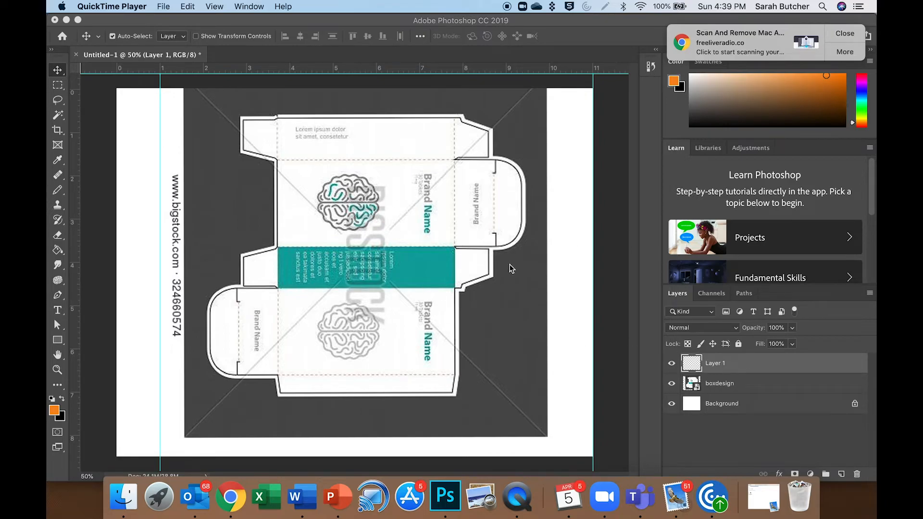
# Rasterize the boxdesign layer and erase the upper panel's brain artwork and brand name and most of the teal strip with a 300 px Eraser
pyautogui.click(719, 385)
pyautogui.click(719, 385)
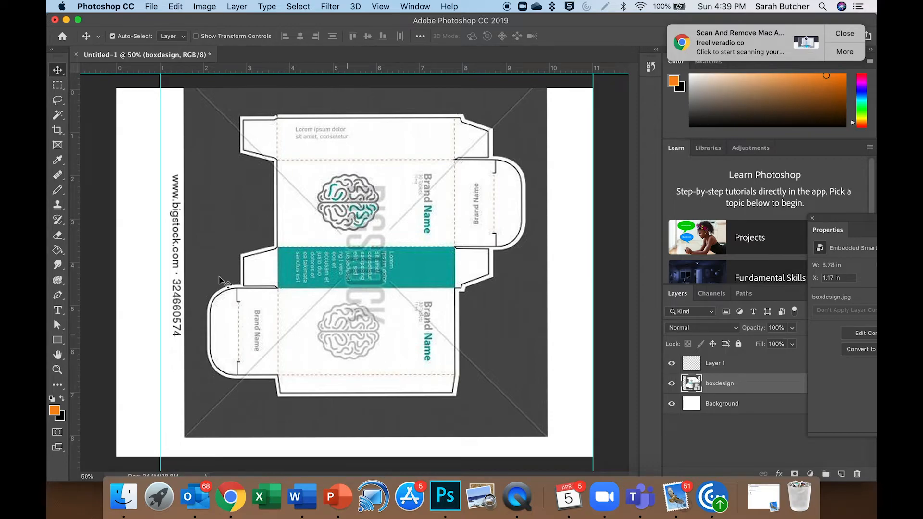
pyautogui.click(58, 236)
pyautogui.click(58, 236)
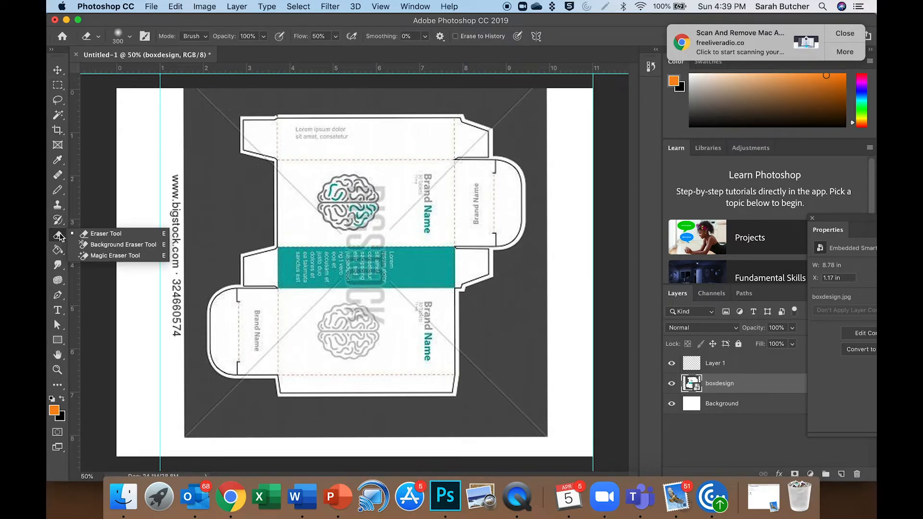
pyautogui.click(107, 234)
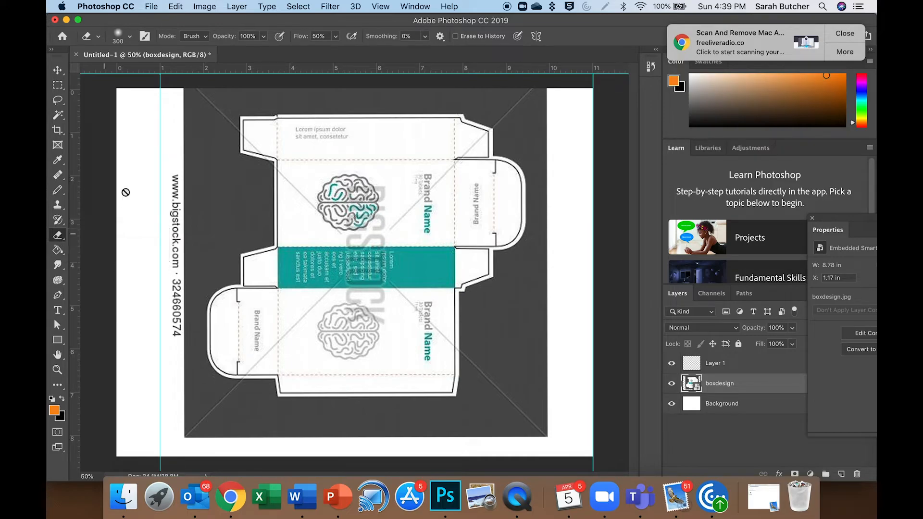
pyautogui.click(129, 37)
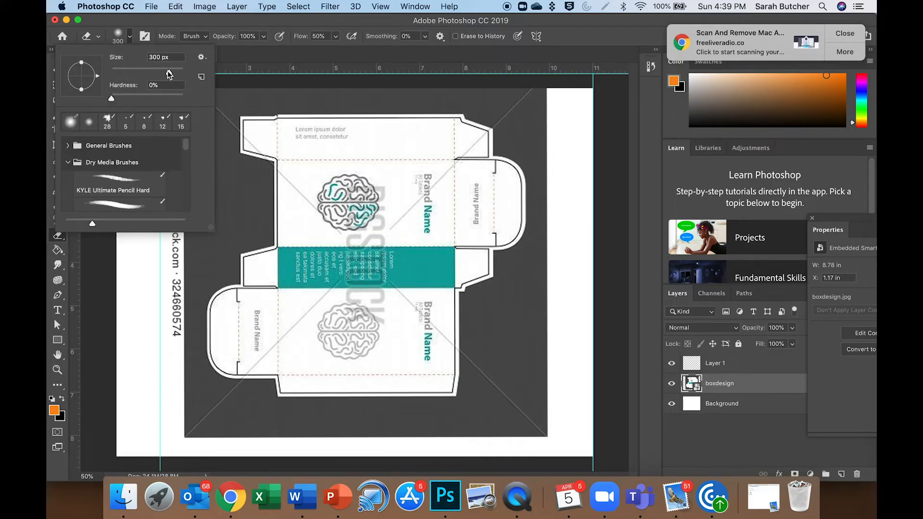
pyautogui.click(337, 168)
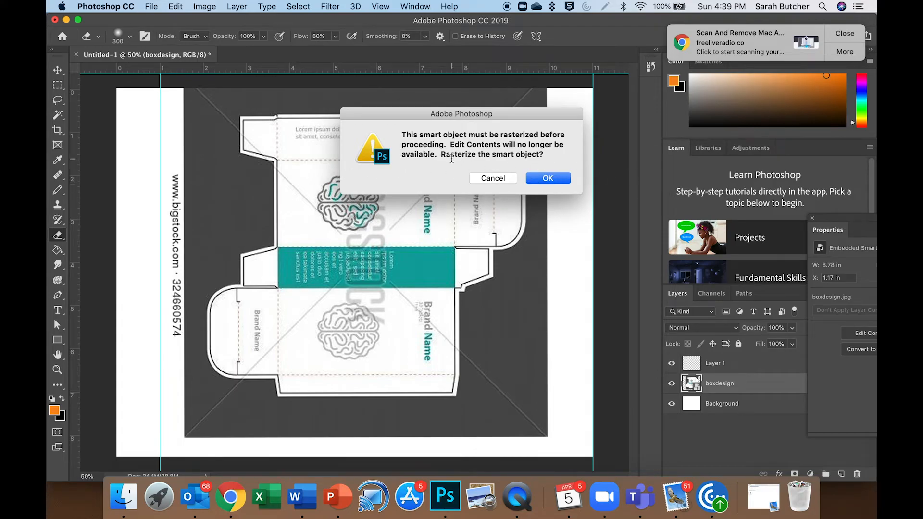
pyautogui.click(550, 179)
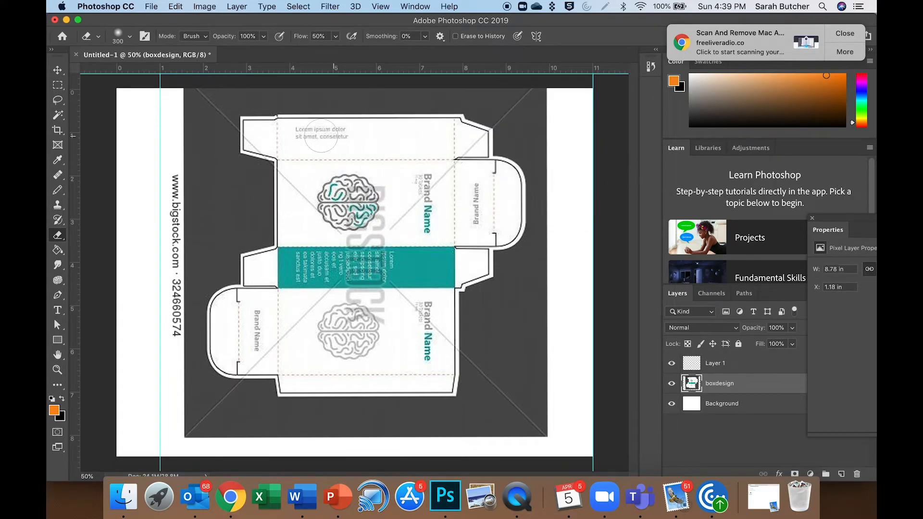
pyautogui.moveTo(359, 182)
pyautogui.mouseDown()
pyautogui.moveTo(350, 201)
pyautogui.moveTo(336, 193)
pyautogui.moveTo(361, 211)
pyautogui.moveTo(411, 185)
pyautogui.moveTo(430, 214)
pyautogui.moveTo(363, 224)
pyautogui.moveTo(329, 199)
pyautogui.moveTo(330, 185)
pyautogui.moveTo(302, 174)
pyautogui.moveTo(298, 187)
pyautogui.moveTo(349, 230)
pyautogui.moveTo(384, 222)
pyautogui.mouseUp()
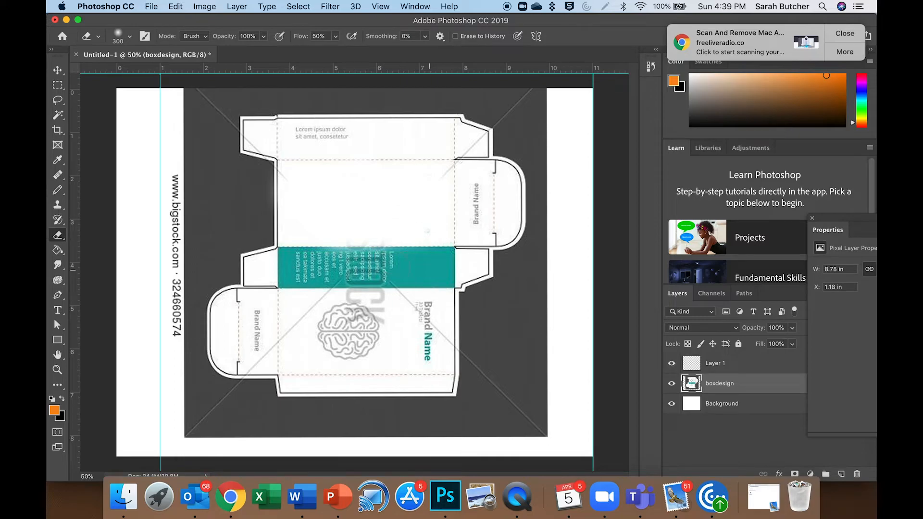
pyautogui.moveTo(410, 272)
pyautogui.mouseDown()
pyautogui.moveTo(435, 270)
pyautogui.moveTo(403, 263)
pyautogui.moveTo(433, 254)
pyautogui.moveTo(436, 267)
pyautogui.moveTo(310, 262)
pyautogui.moveTo(292, 280)
pyautogui.moveTo(288, 252)
pyautogui.moveTo(276, 270)
pyautogui.moveTo(365, 276)
pyautogui.moveTo(354, 247)
pyautogui.moveTo(421, 269)
pyautogui.moveTo(433, 238)
pyautogui.moveTo(423, 274)
pyautogui.moveTo(443, 274)
pyautogui.moveTo(414, 287)
pyautogui.moveTo(370, 288)
pyautogui.moveTo(352, 263)
pyautogui.moveTo(421, 239)
pyautogui.mouseUp()
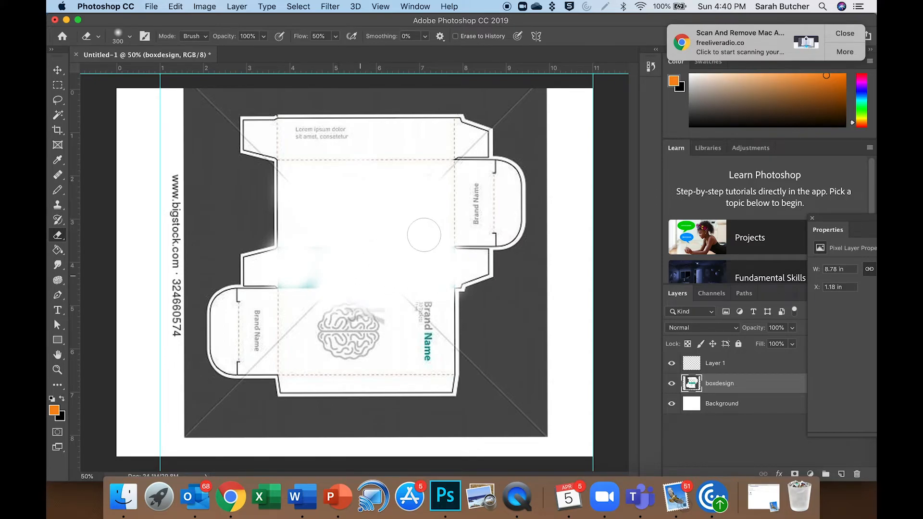
pyautogui.click(130, 36)
pyautogui.click(114, 177)
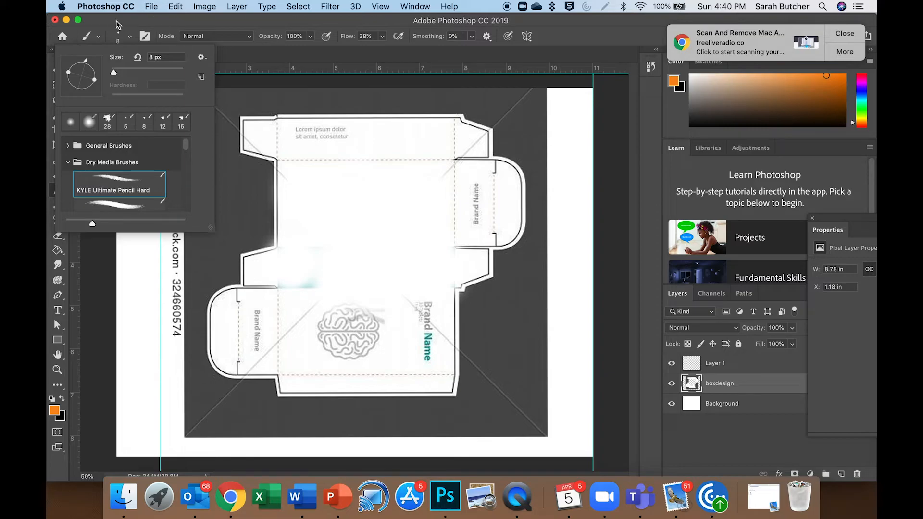
pyautogui.click(134, 36)
pyautogui.click(133, 36)
pyautogui.moveTo(114, 71); pyautogui.dragTo(129, 69)
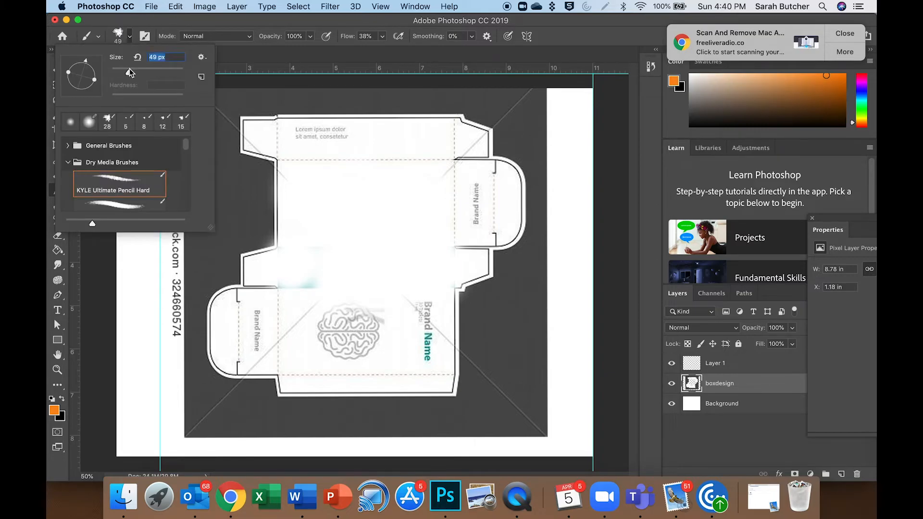
pyautogui.click(315, 134)
pyautogui.moveTo(310, 136); pyautogui.dragTo(333, 137)
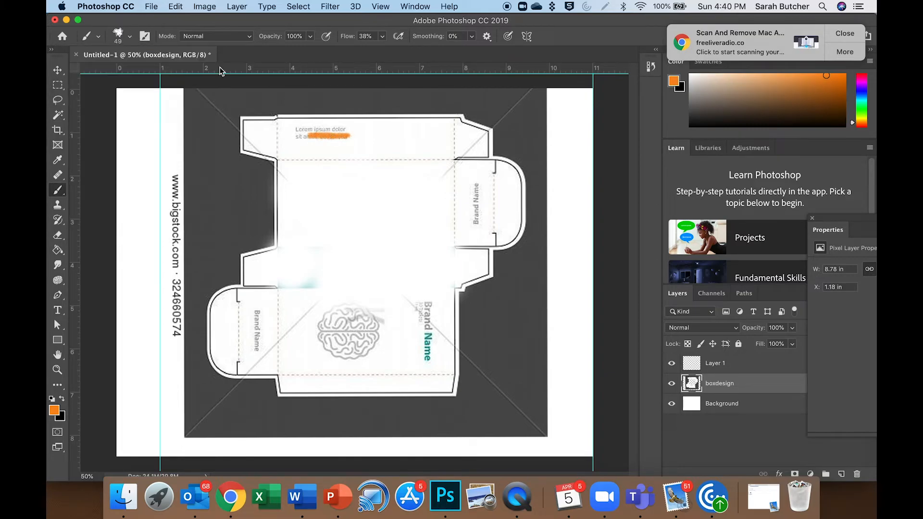
pyautogui.click(173, 7)
pyautogui.click(193, 21)
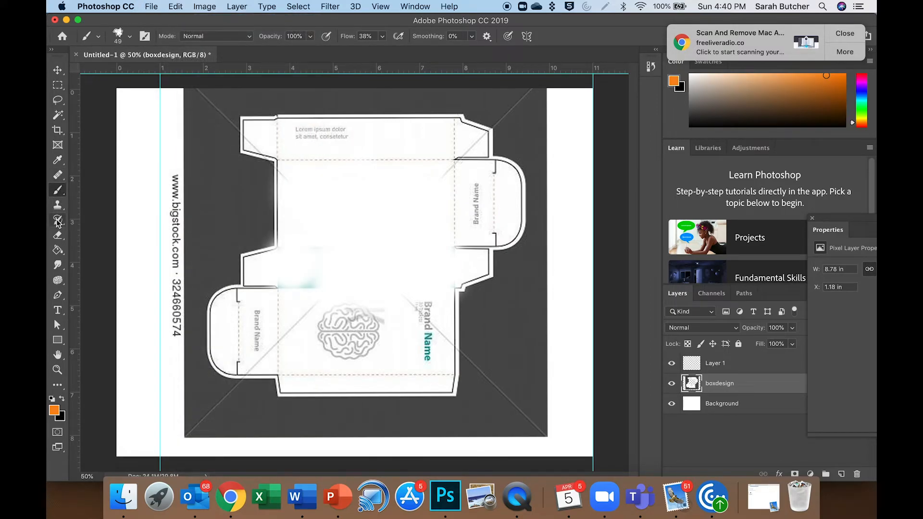
# Erase the placeholder text on the template's top panel and the brand name on the upper flap with the 300 px Eraser
pyautogui.click(59, 176)
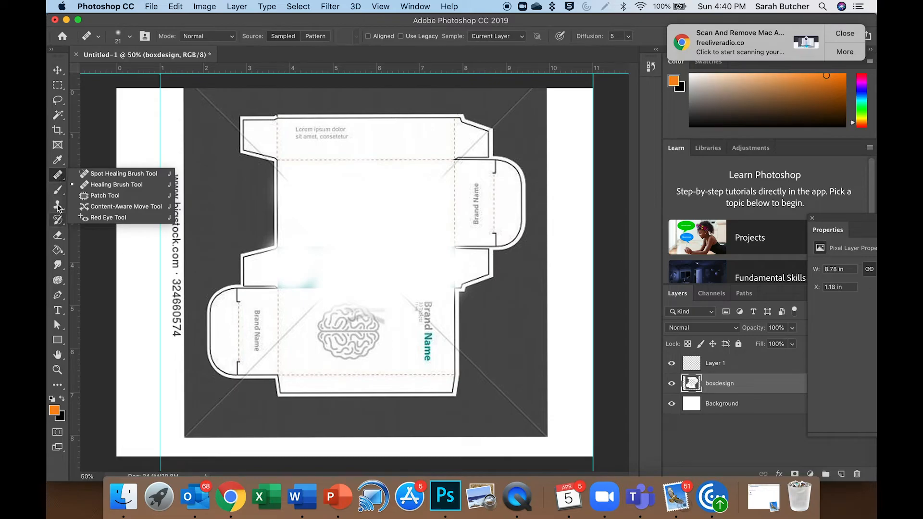
pyautogui.click(59, 191)
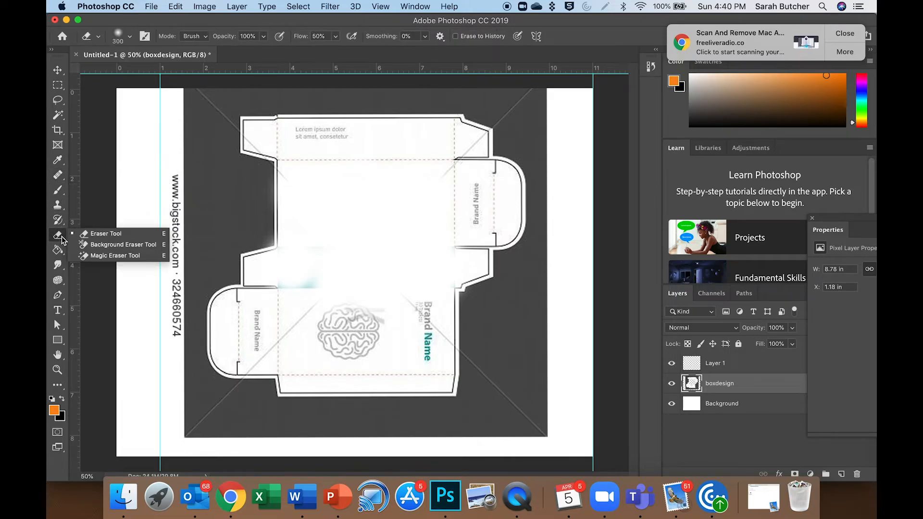
pyautogui.click(104, 233)
pyautogui.moveTo(360, 162)
pyautogui.mouseDown()
pyautogui.moveTo(337, 143)
pyautogui.moveTo(290, 138)
pyautogui.moveTo(392, 145)
pyautogui.mouseUp()
pyautogui.moveTo(467, 191)
pyautogui.mouseDown()
pyautogui.moveTo(473, 206)
pyautogui.moveTo(476, 197)
pyautogui.moveTo(466, 195)
pyautogui.mouseUp()
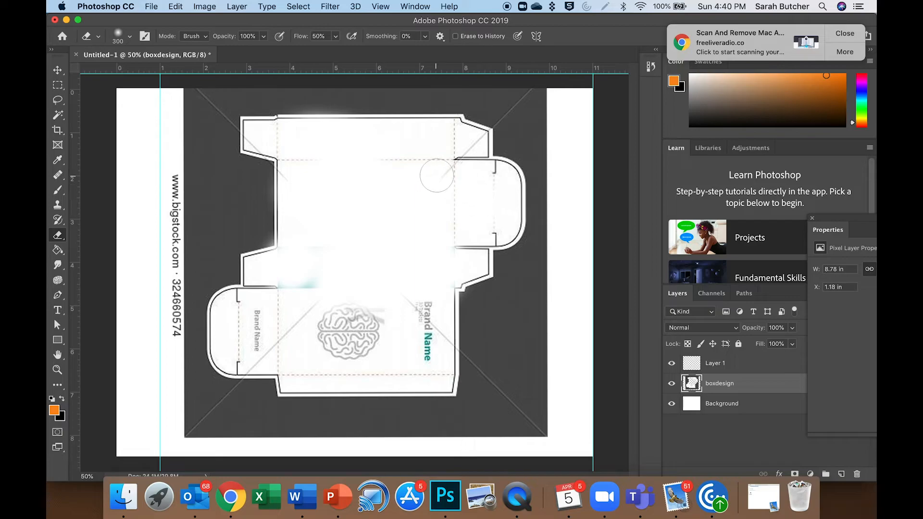
pyautogui.click(131, 37)
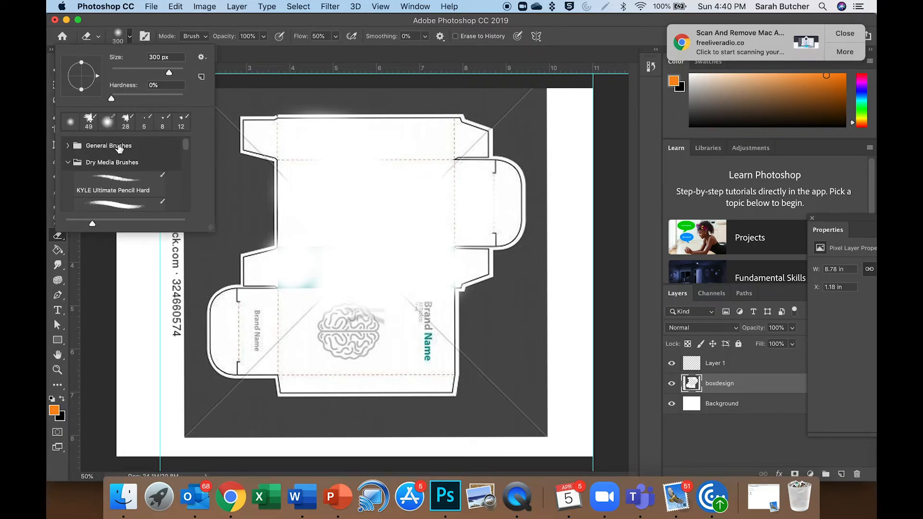
pyautogui.scroll(-5, 136, 185)
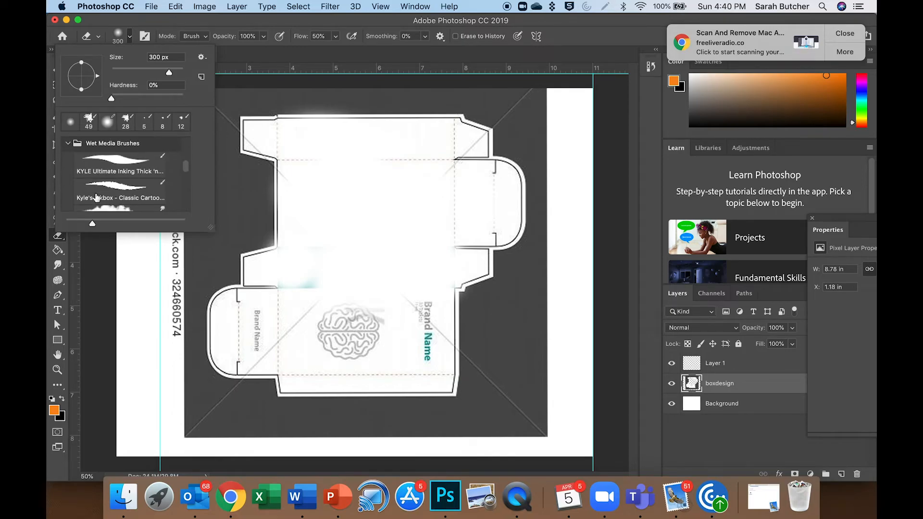
pyautogui.click(113, 186)
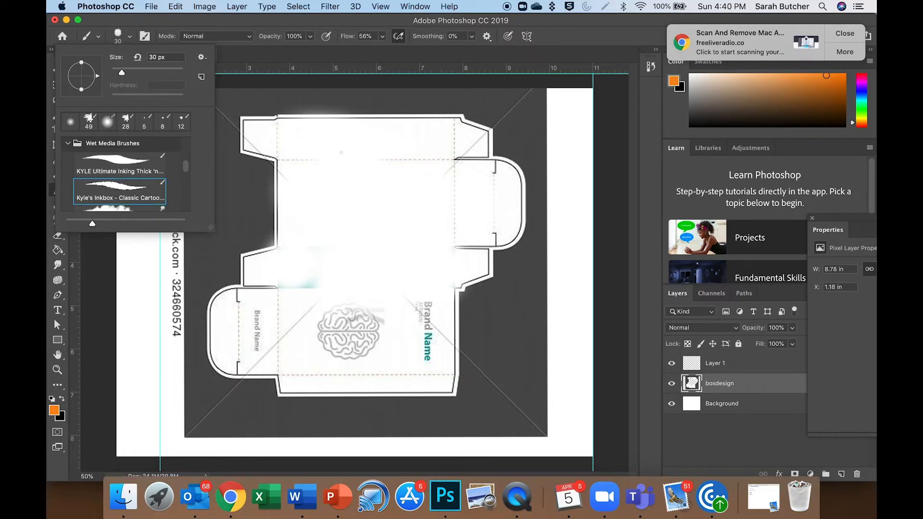
pyautogui.click(80, 268)
# Erase the leftover teal smudge and the lower panel's brand name and brain artwork with the Eraser at 57 px
pyautogui.click(55, 236)
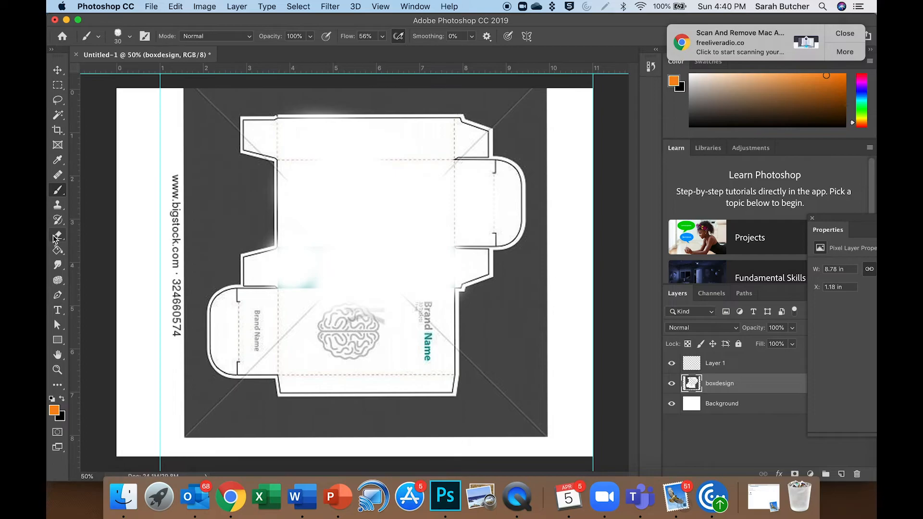
pyautogui.click(130, 39)
pyautogui.click(132, 69)
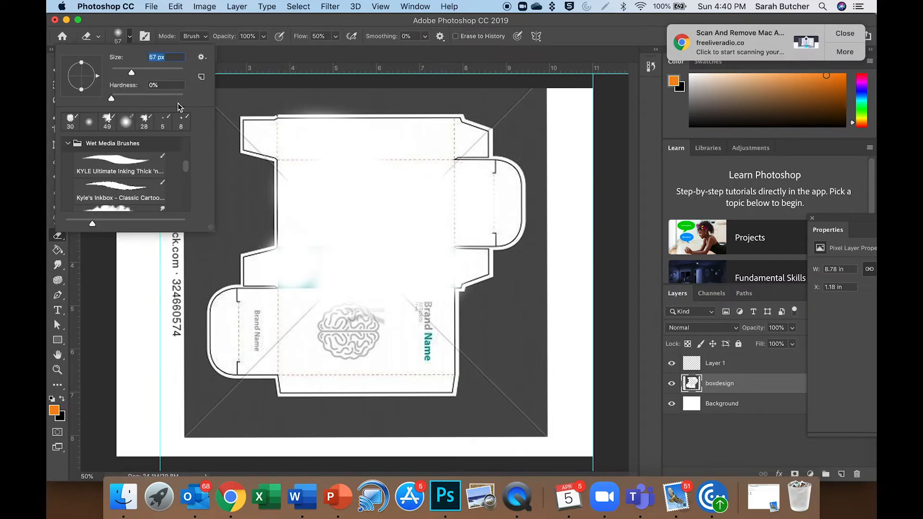
pyautogui.moveTo(290, 275)
pyautogui.mouseDown()
pyautogui.moveTo(292, 284)
pyautogui.moveTo(313, 282)
pyautogui.moveTo(289, 289)
pyautogui.mouseUp()
pyautogui.moveTo(348, 312)
pyautogui.mouseDown()
pyautogui.moveTo(373, 323)
pyautogui.moveTo(408, 305)
pyautogui.moveTo(433, 306)
pyautogui.moveTo(427, 356)
pyautogui.moveTo(421, 291)
pyautogui.mouseUp()
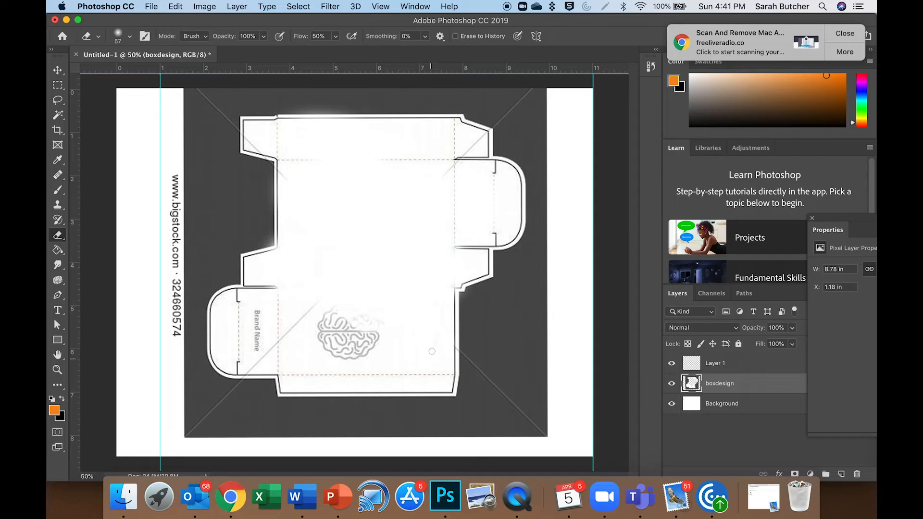
pyautogui.moveTo(359, 336)
pyautogui.mouseDown()
pyautogui.moveTo(379, 349)
pyautogui.moveTo(391, 329)
pyautogui.moveTo(370, 320)
pyautogui.moveTo(336, 358)
pyautogui.moveTo(343, 353)
pyautogui.moveTo(305, 339)
pyautogui.moveTo(329, 324)
pyautogui.moveTo(353, 338)
pyautogui.mouseUp()
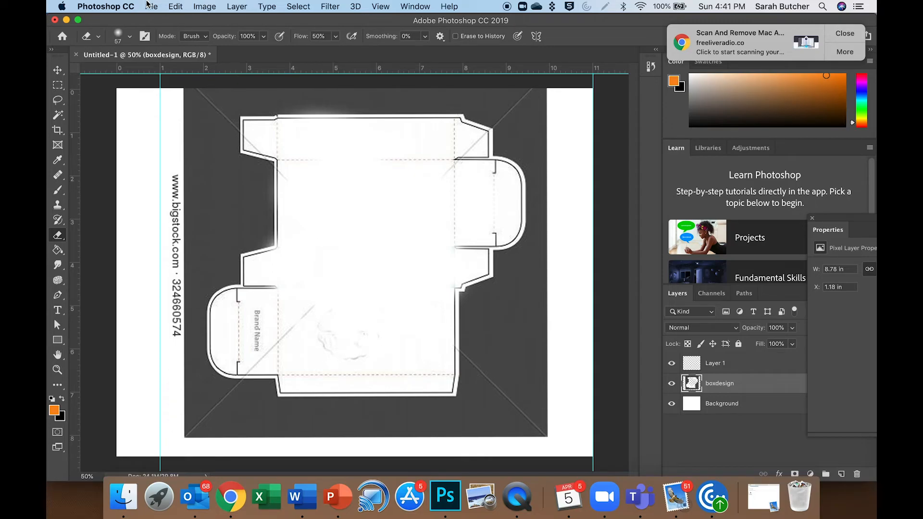
# Set the Eraser to 162 px and erase the lower flap's brand name and the remaining brain traces
pyautogui.click(131, 36)
pyautogui.click(158, 74)
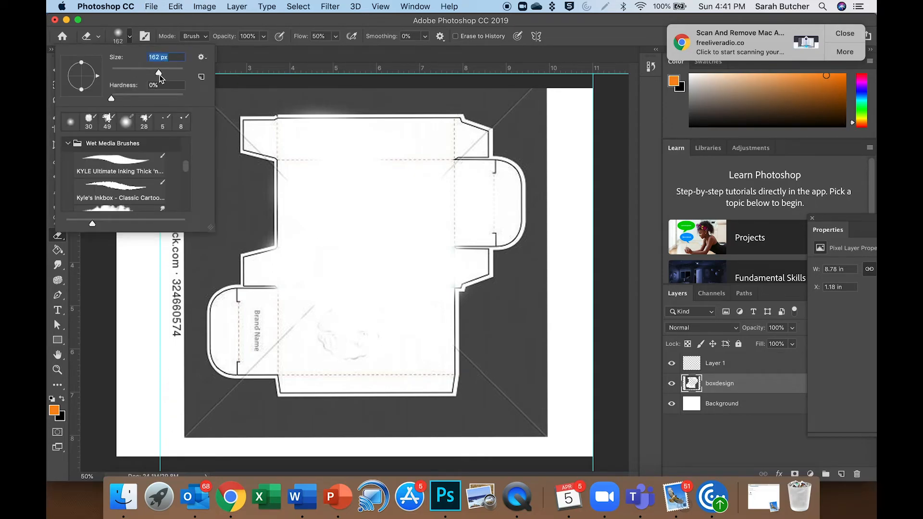
pyautogui.click(275, 315)
pyautogui.moveTo(256, 312)
pyautogui.mouseDown()
pyautogui.moveTo(262, 342)
pyautogui.moveTo(323, 302)
pyautogui.moveTo(297, 318)
pyautogui.moveTo(295, 335)
pyautogui.moveTo(306, 322)
pyautogui.moveTo(376, 338)
pyautogui.moveTo(329, 351)
pyautogui.moveTo(321, 331)
pyautogui.moveTo(338, 298)
pyautogui.mouseUp()
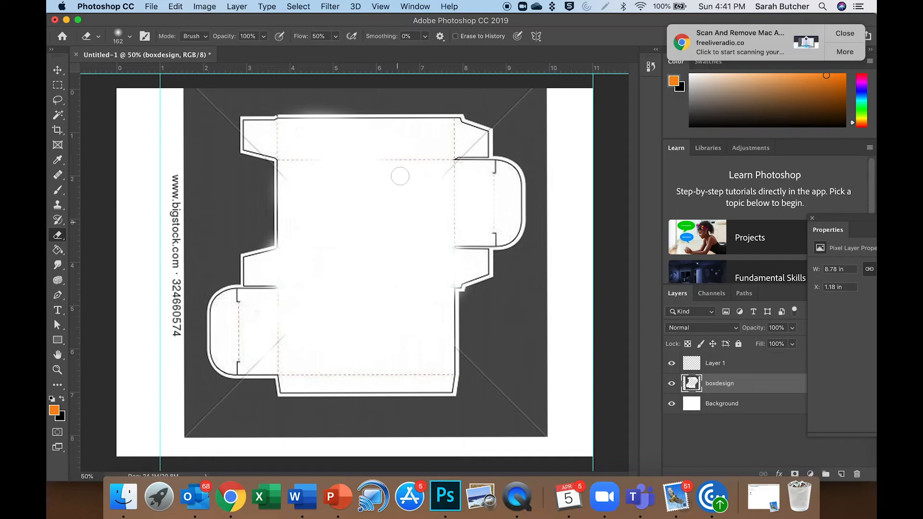
# Erase the leftover diagonal watermark lines from the box template's side flaps and panel corners with the 162 px Eraser
pyautogui.moveTo(472, 148); pyautogui.dragTo(475, 142)
pyautogui.moveTo(270, 136)
pyautogui.mouseDown()
pyautogui.moveTo(254, 138)
pyautogui.moveTo(289, 161)
pyautogui.moveTo(290, 173)
pyautogui.mouseUp()
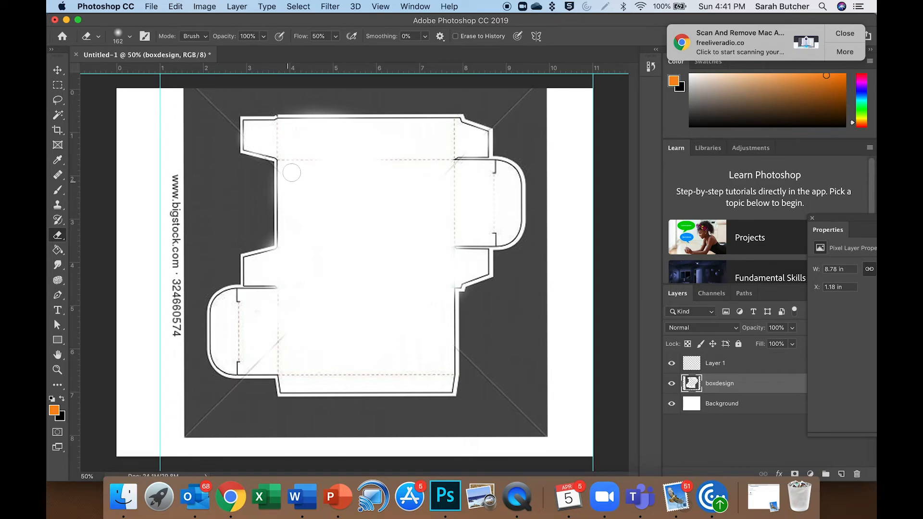
pyautogui.moveTo(452, 170); pyautogui.dragTo(442, 175)
pyautogui.moveTo(289, 336)
pyautogui.mouseDown()
pyautogui.moveTo(269, 337)
pyautogui.moveTo(256, 363)
pyautogui.mouseUp()
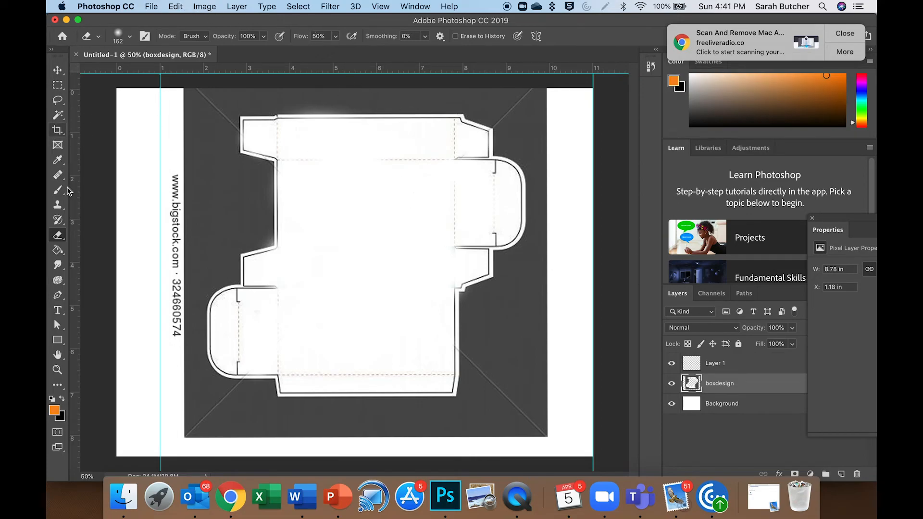
# Add the text "Beauty" to the template's upper front panel with the Type tool
pyautogui.click(58, 310)
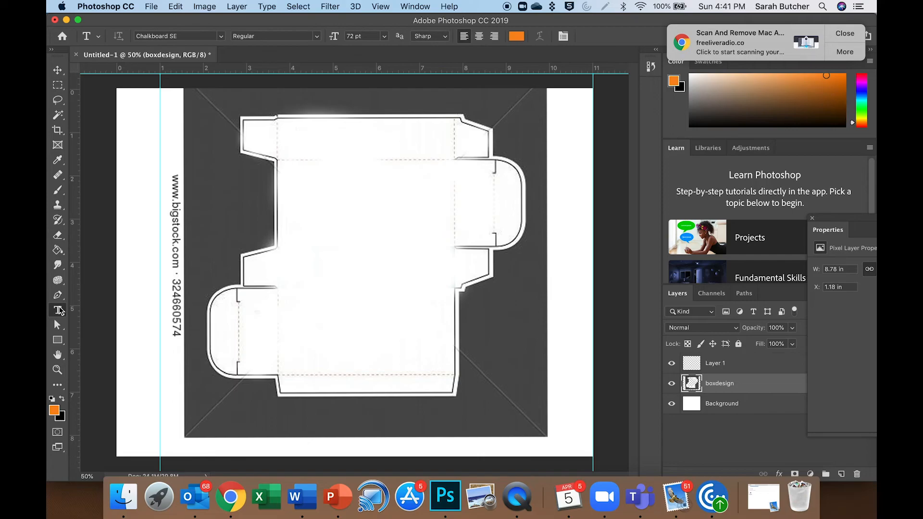
pyautogui.click(311, 194)
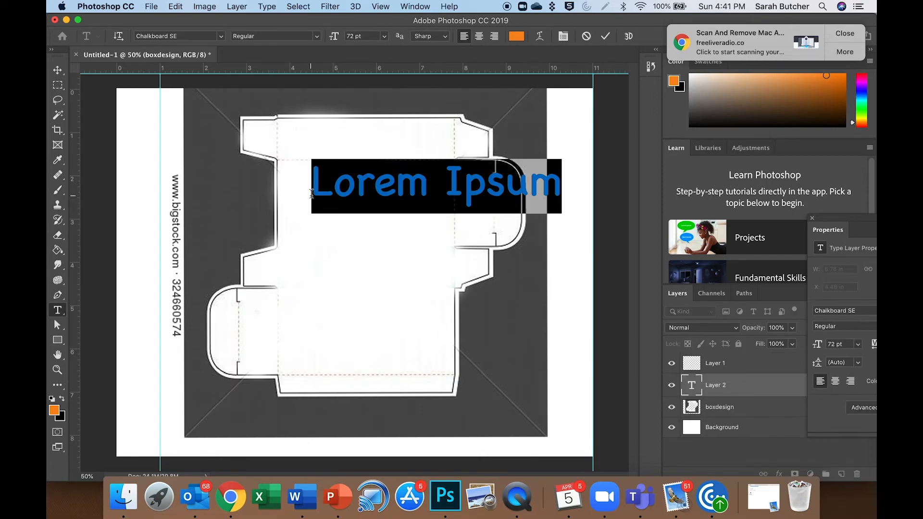
pyautogui.doubleClick(402, 189)
pyautogui.tripleClick(402, 189)
pyautogui.write('Bea')
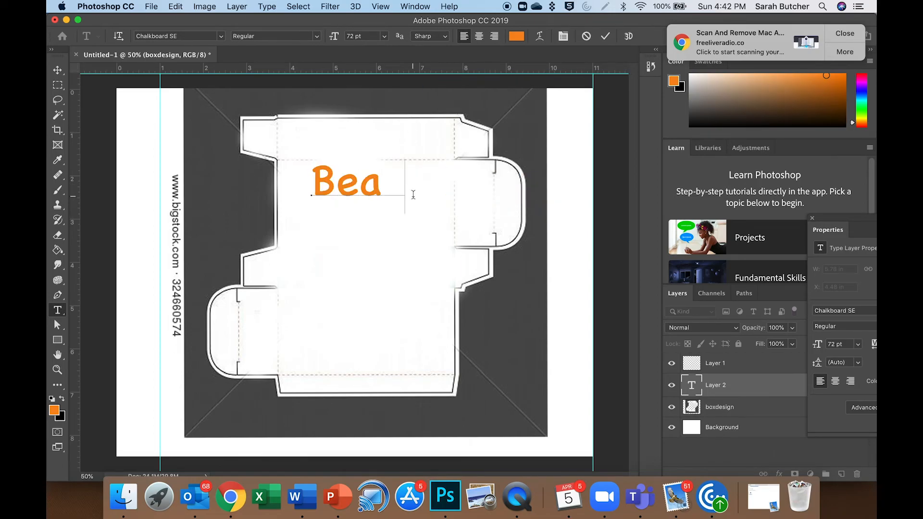
pyautogui.write('uty')
# Set the Beauty text's font to Arial Black and its size to 36 pt
pyautogui.doubleClick(397, 187)
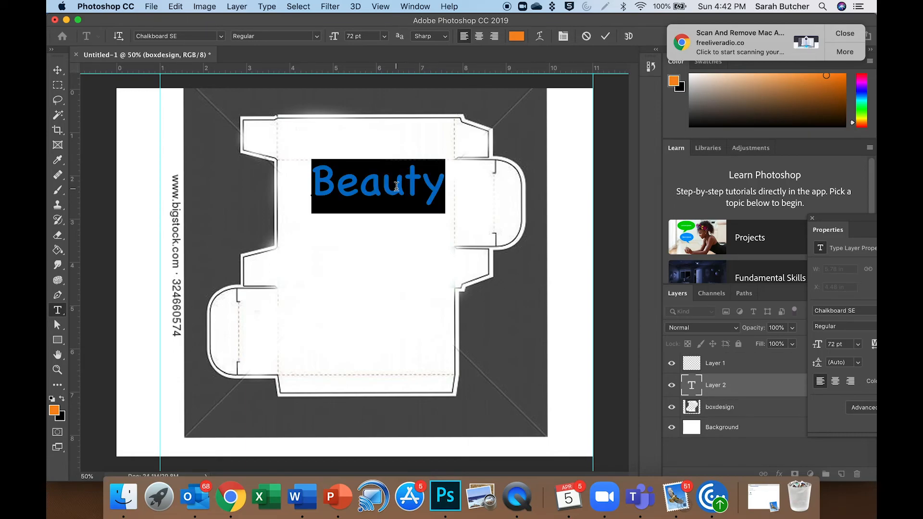
pyautogui.click(219, 37)
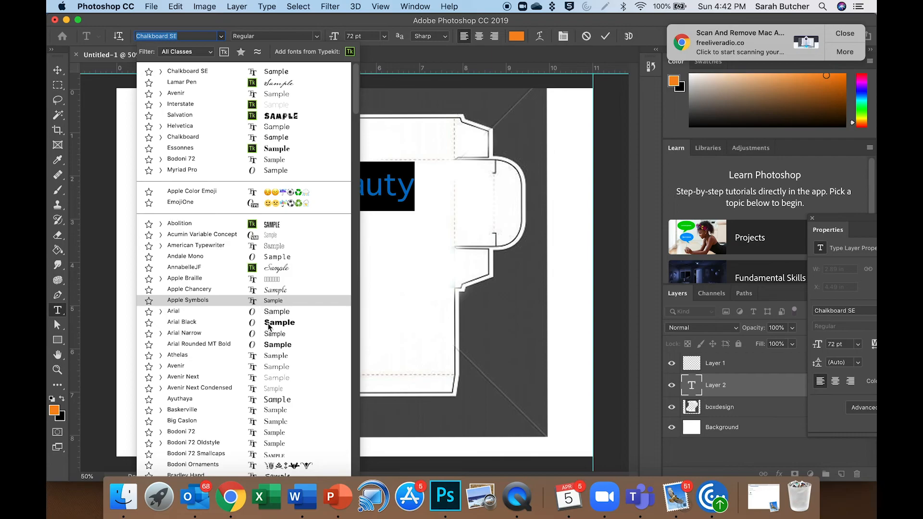
pyautogui.click(269, 323)
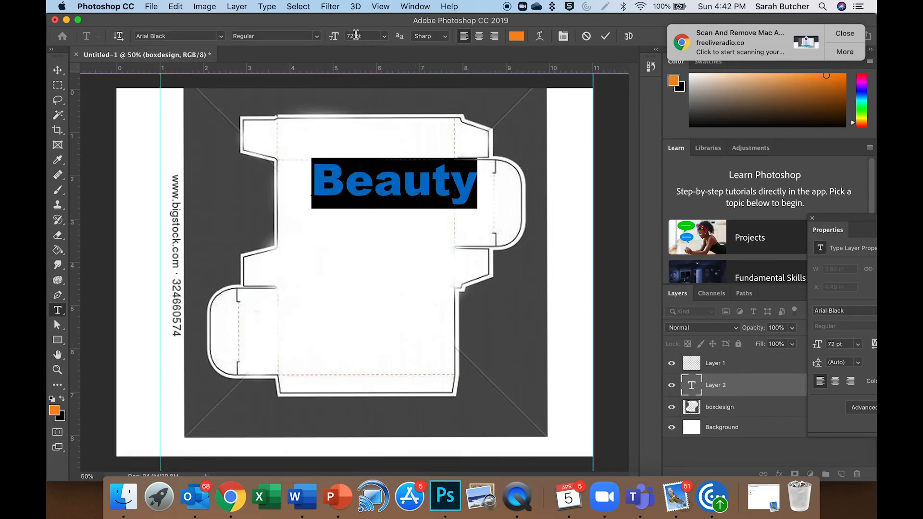
pyautogui.click(385, 37)
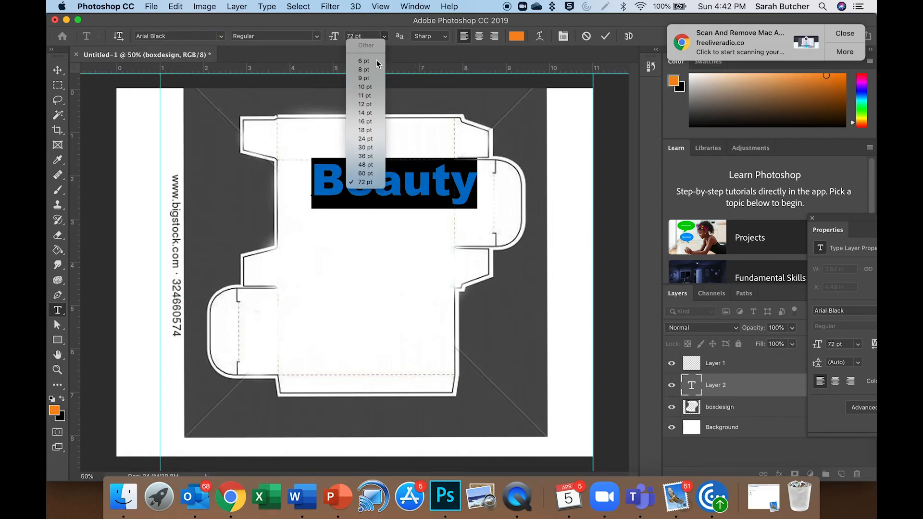
pyautogui.click(365, 156)
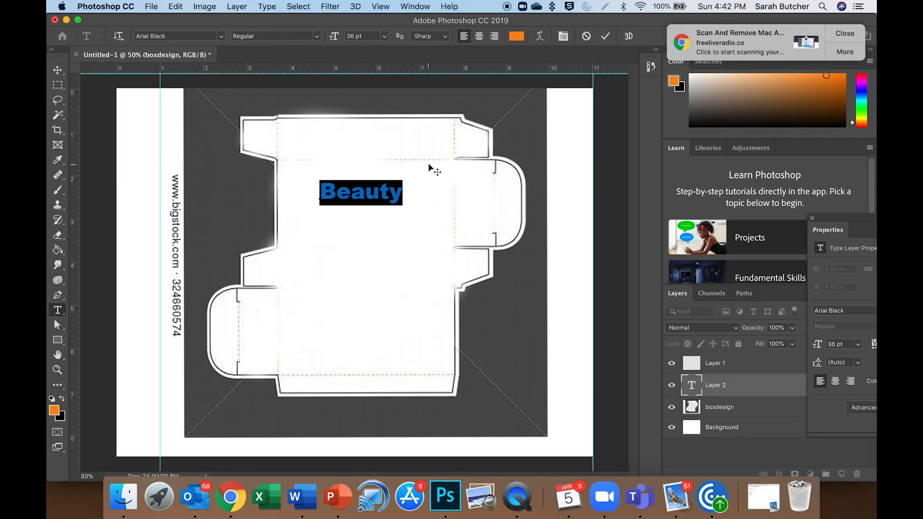
# Commit the Beauty text, switch to the Brush tool and rasterize the type layer
pyautogui.click(59, 191)
pyautogui.click(59, 191)
pyautogui.click(108, 187)
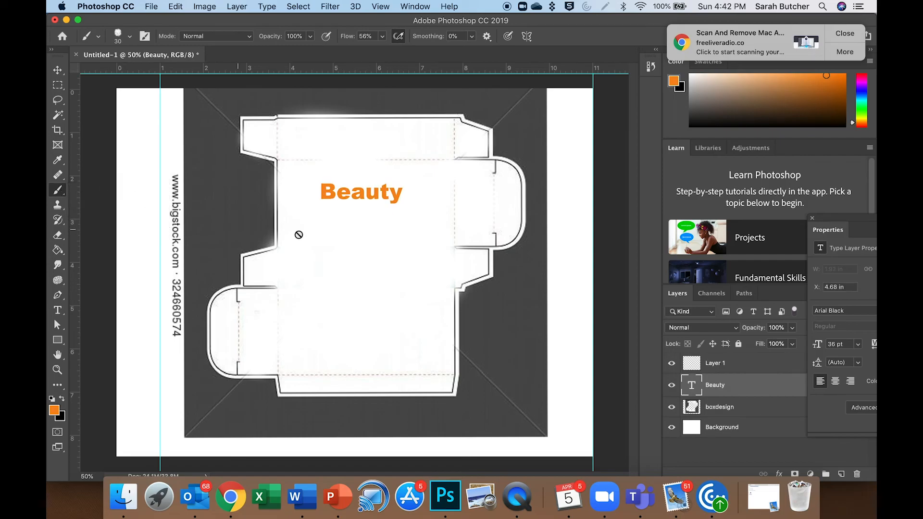
pyautogui.click(323, 244)
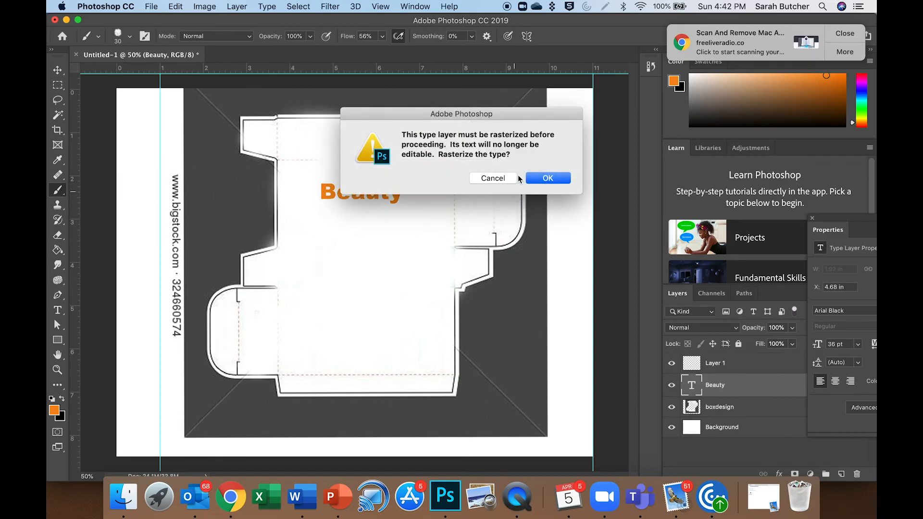
pyautogui.click(548, 179)
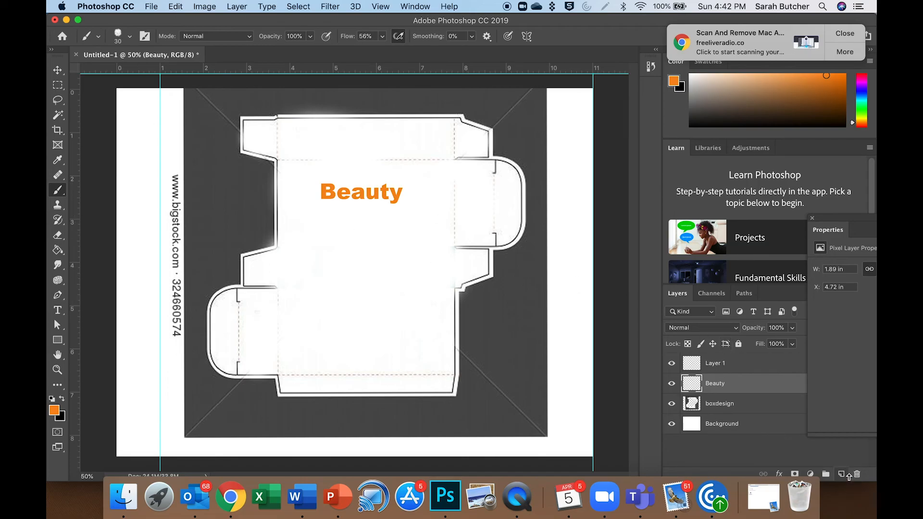
# Create a new layer above the Beauty layer and name it "brush"
pyautogui.click(841, 474)
pyautogui.doubleClick(718, 384)
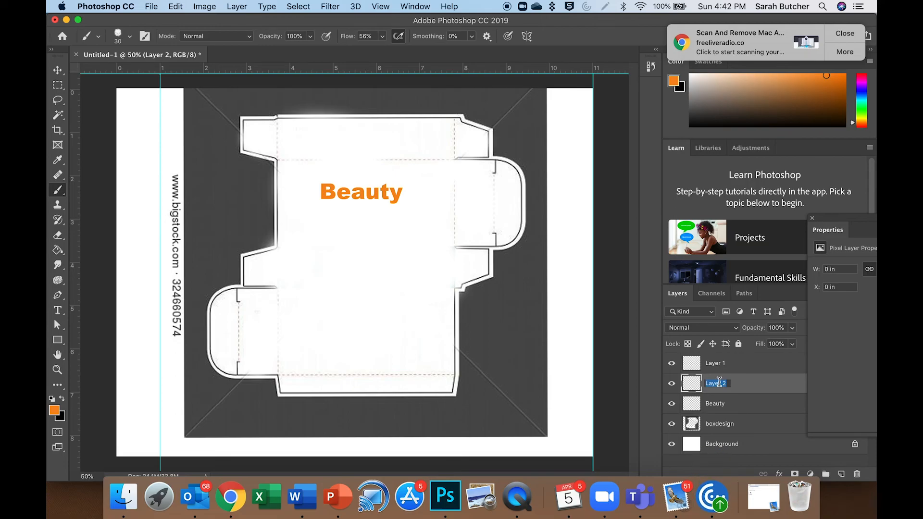
pyautogui.write('brush')
# Paint three orange leaf outlines beneath the Beauty text with the 30 px Brush, adding centre veins to the middle and right leaves
pyautogui.click(333, 250)
pyautogui.moveTo(332, 248)
pyautogui.mouseDown()
pyautogui.moveTo(355, 219)
pyautogui.moveTo(334, 247)
pyautogui.mouseUp()
pyautogui.moveTo(370, 222)
pyautogui.mouseDown()
pyautogui.moveTo(391, 251)
pyautogui.moveTo(369, 238)
pyautogui.moveTo(369, 224)
pyautogui.moveTo(403, 214)
pyautogui.moveTo(445, 227)
pyautogui.moveTo(407, 218)
pyautogui.moveTo(440, 225)
pyautogui.mouseUp()
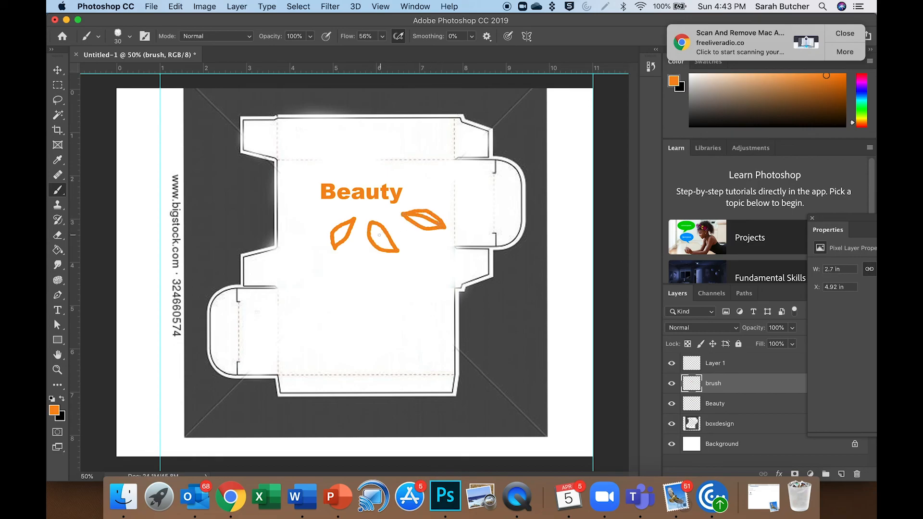
pyautogui.moveTo(372, 223); pyautogui.dragTo(385, 242)
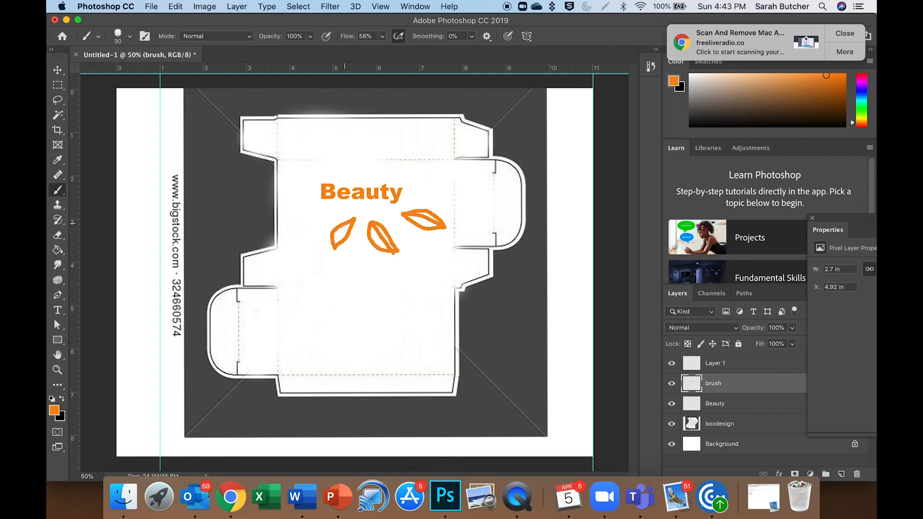